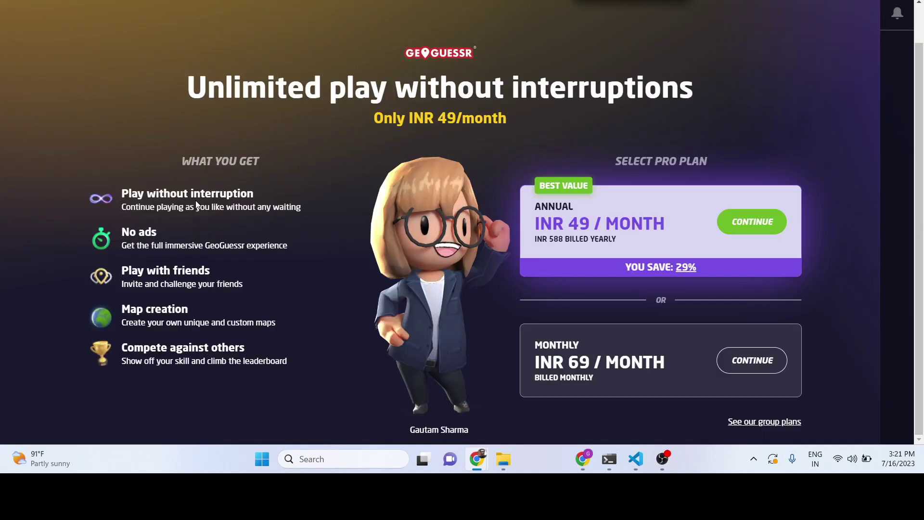
scroll(463, 217, up, 2)
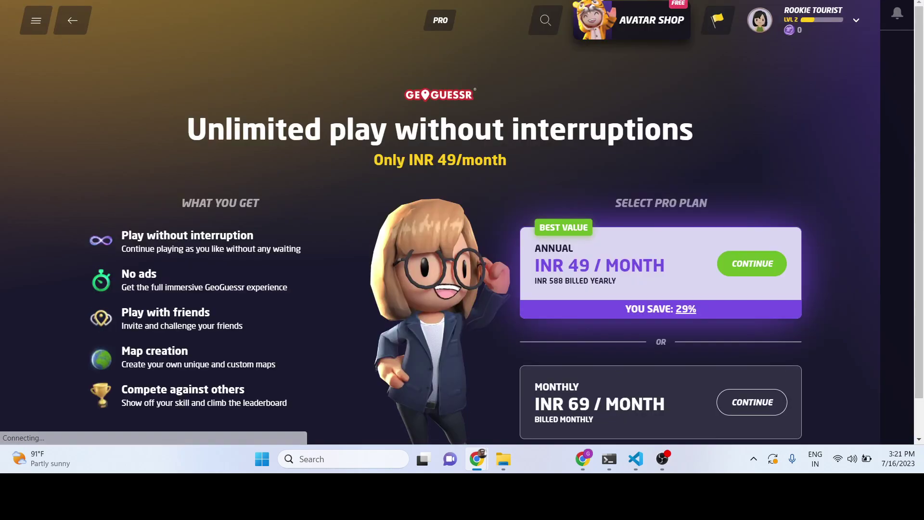
- View the Pro upgrade plans, then back out to the GeoGuessr home menu
click(73, 19)
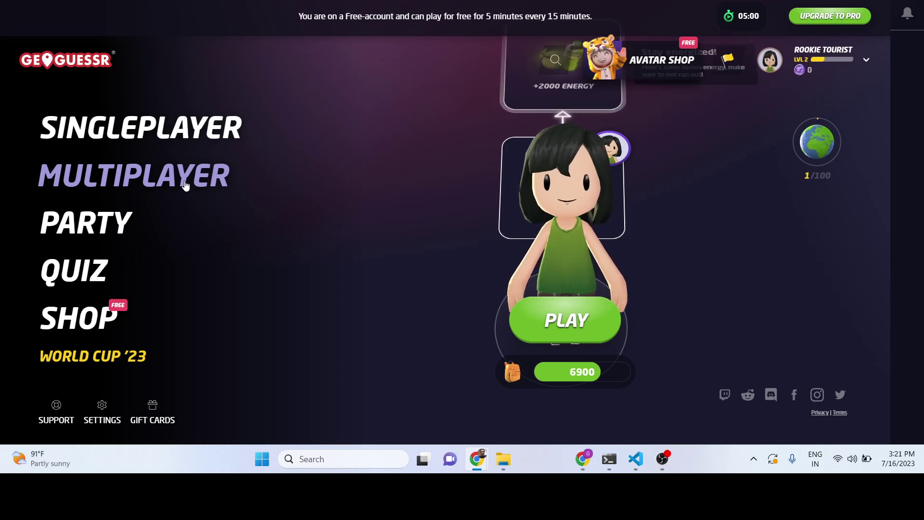
click(860, 22)
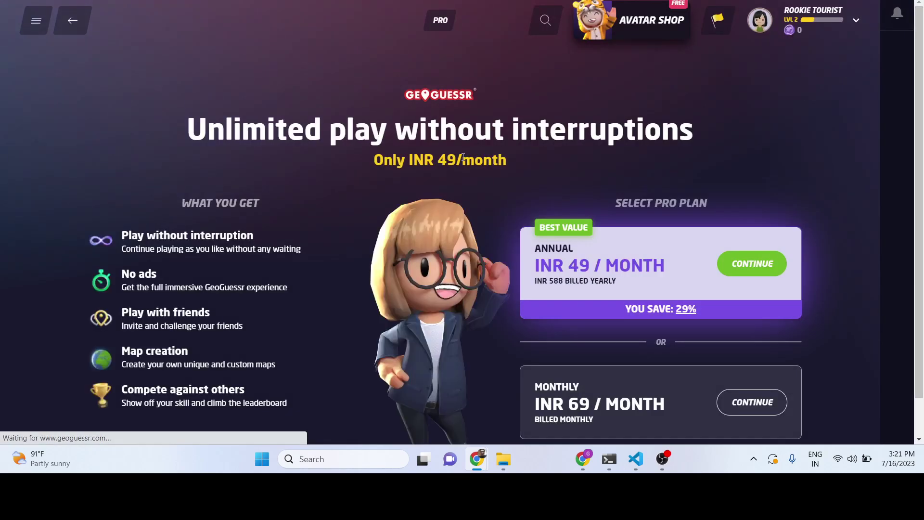
scroll(364, 204, down, 1)
scroll(1, 44, up, 1)
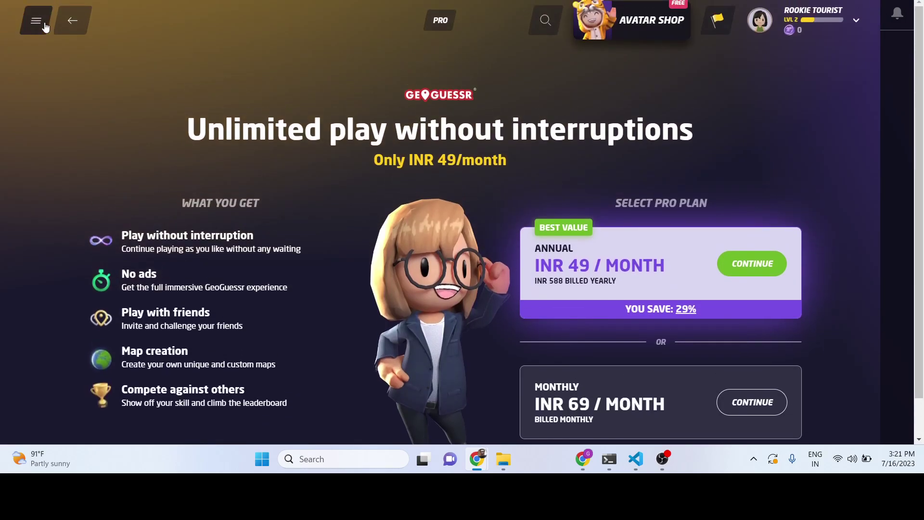
click(71, 21)
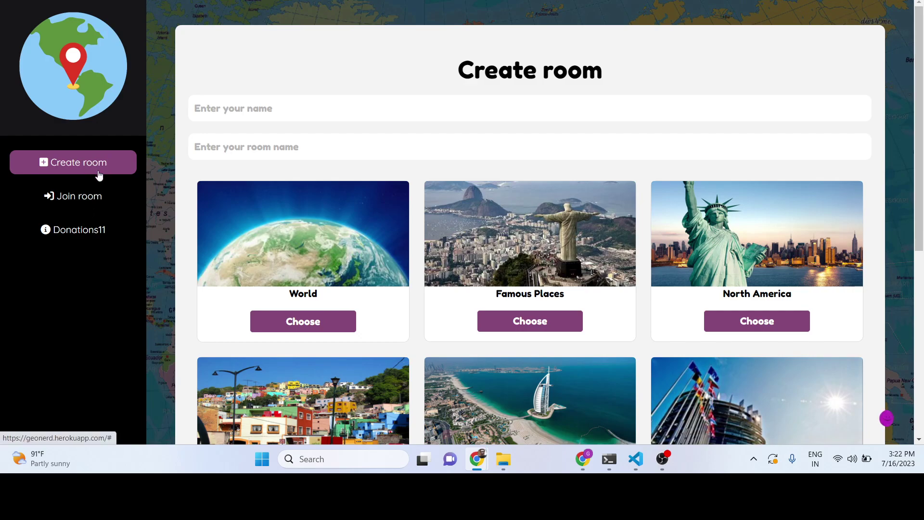
- Enter player name 'gautam' and room name 'myroom' on the Create room form
click(223, 116)
text(g)
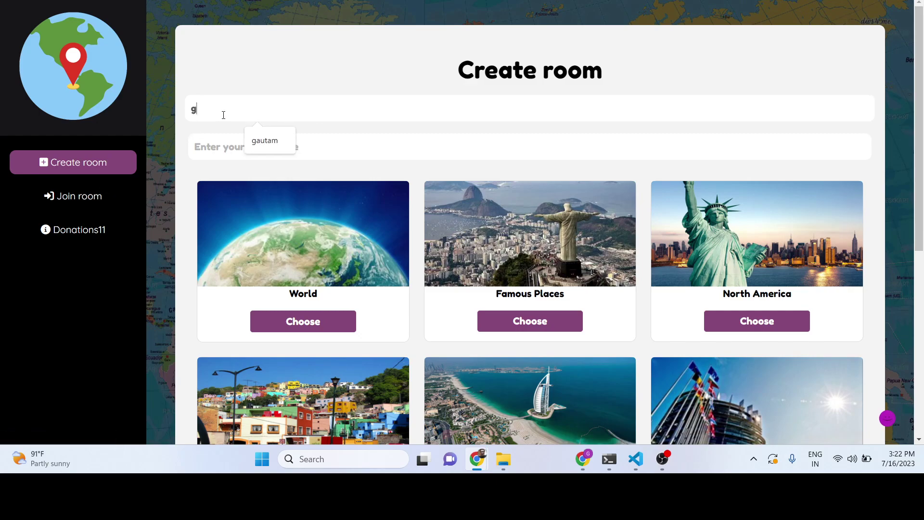
text(autam)
key(Tab)
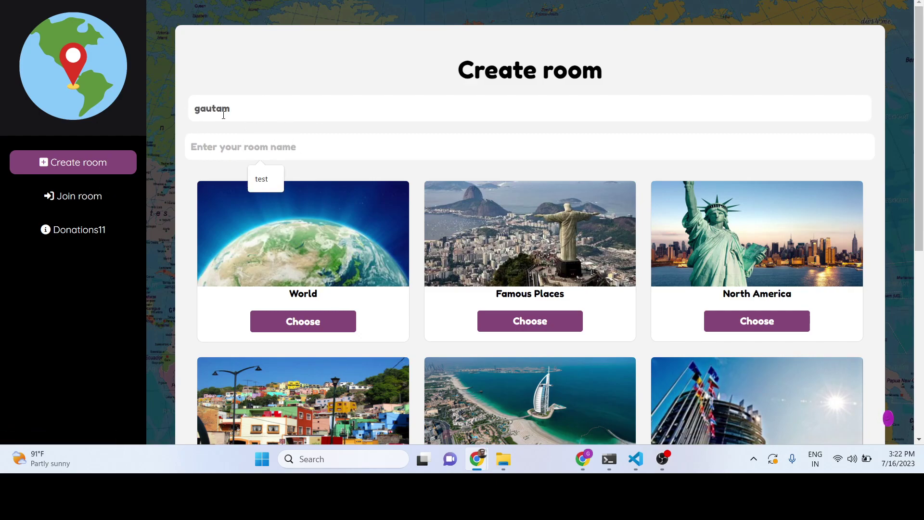
text(myroom)
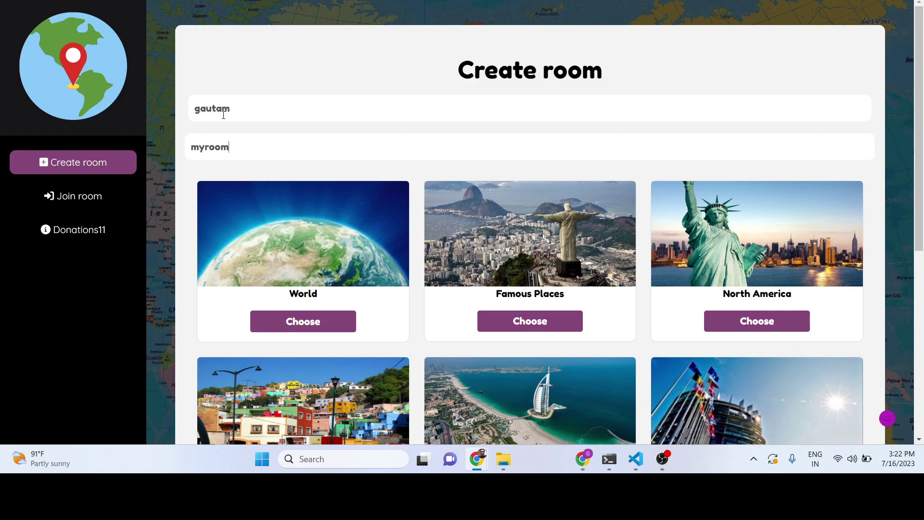
scroll(629, 192, down, 5)
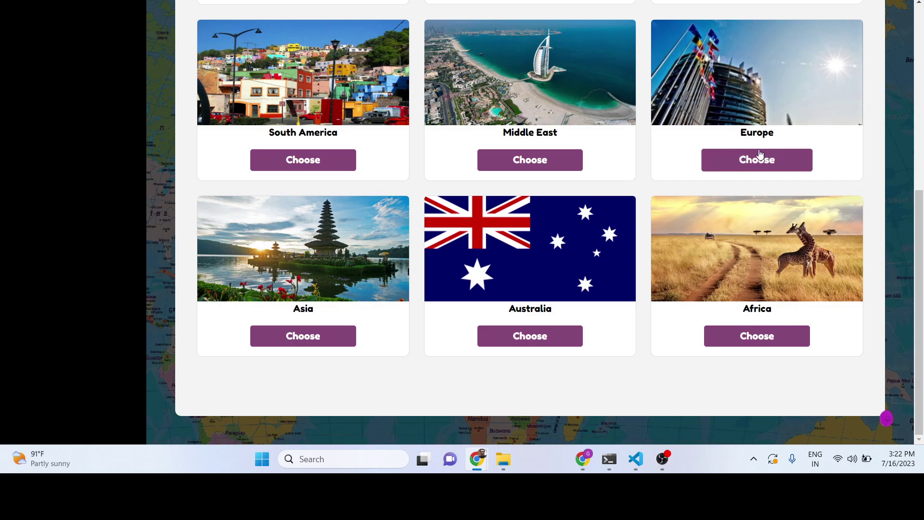
- Choose the Asia map with 4 rounds, 3 members and a 60-second limit, and confirm
click(323, 345)
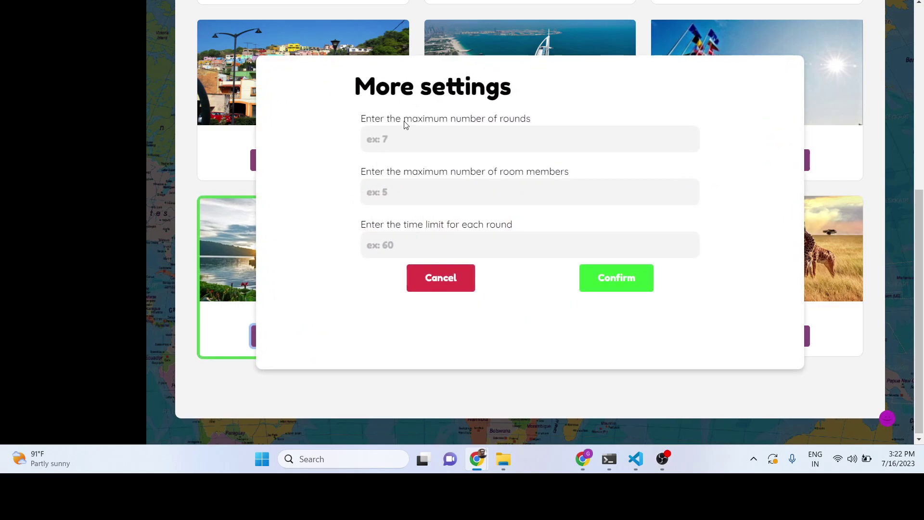
click(402, 135)
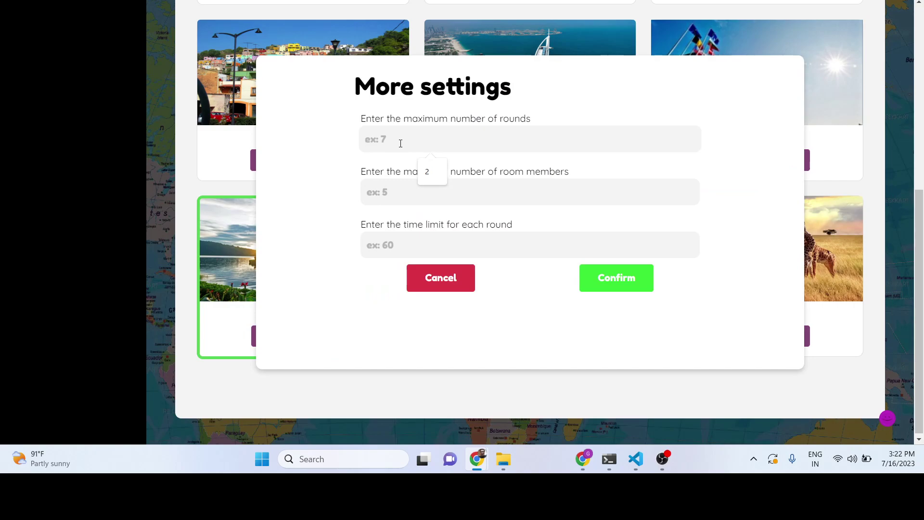
text(4)
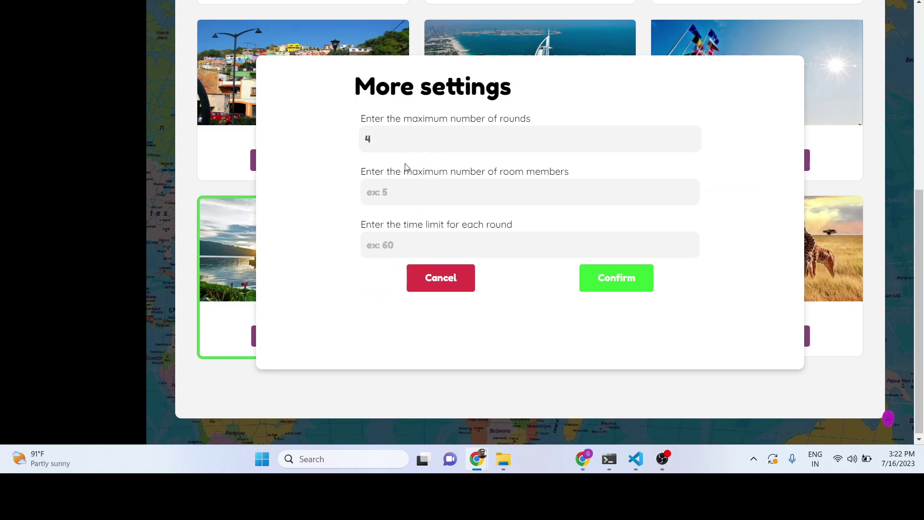
click(412, 192)
text(3)
click(403, 238)
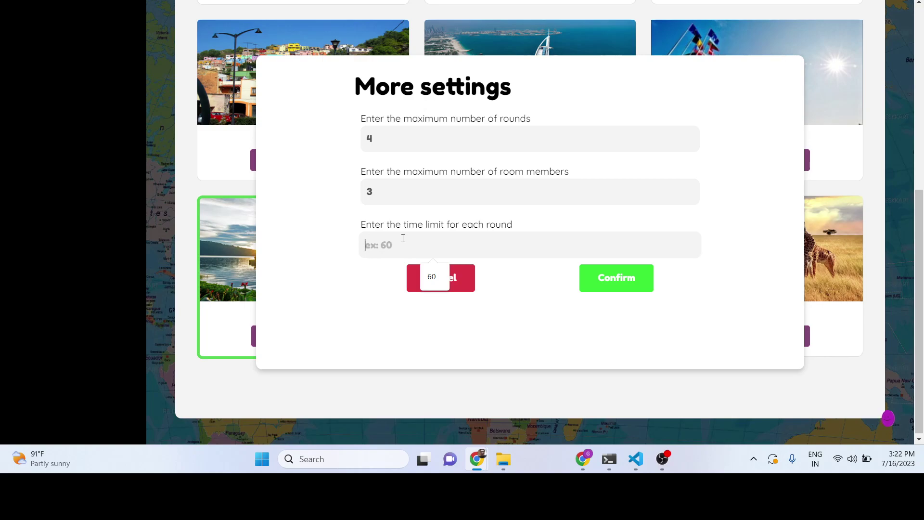
text(60)
click(588, 288)
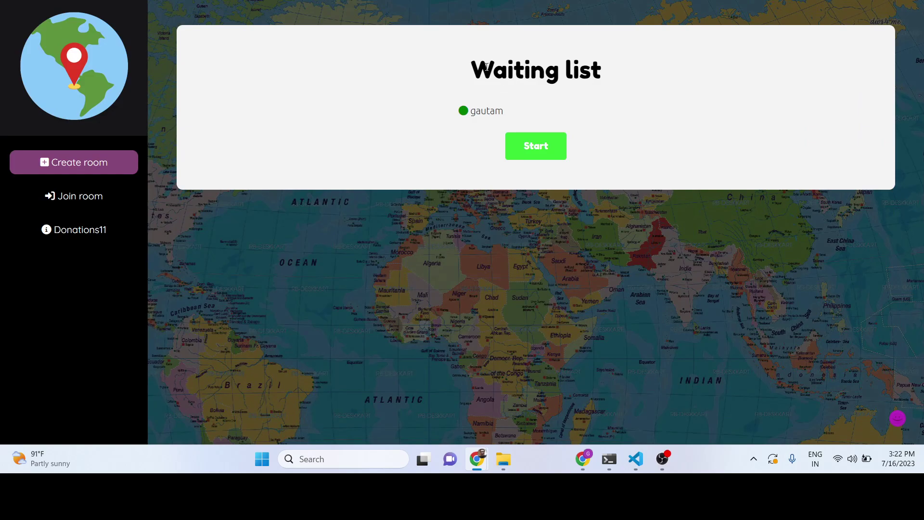
- Start the game from the Waiting list
drag(486, 66, 606, 63)
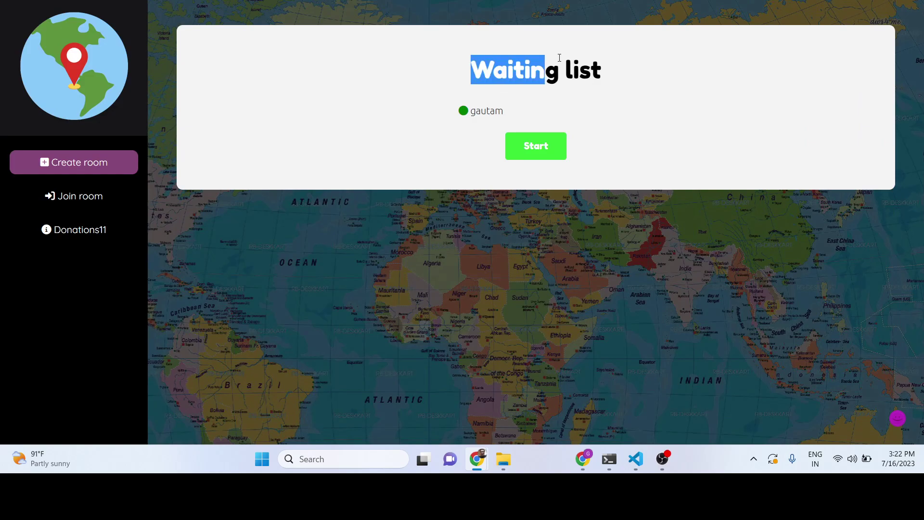
click(495, 99)
drag(471, 71, 591, 70)
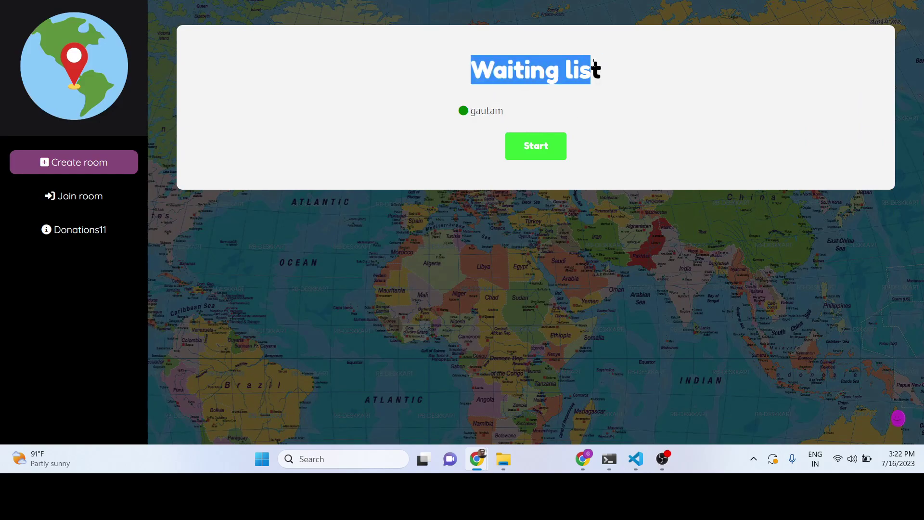
click(526, 160)
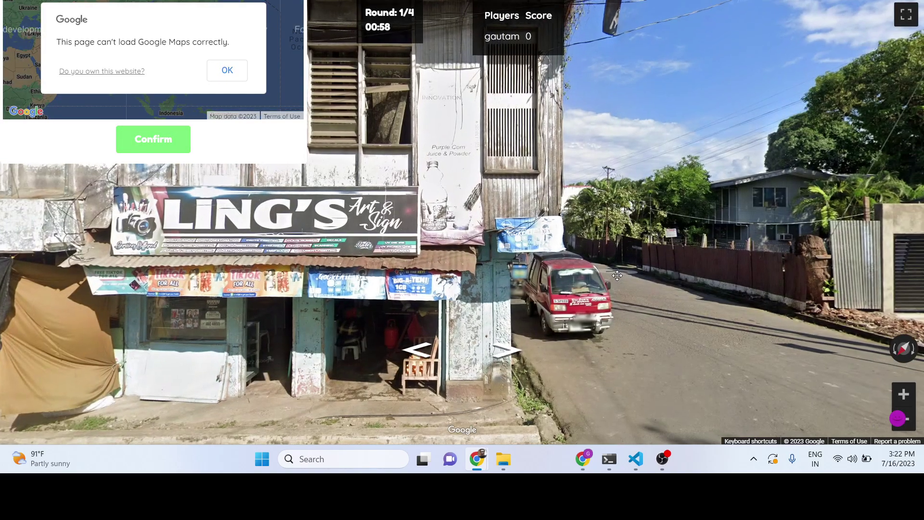
- Move down Independence St and turn toward the shop on the side street
drag(617, 276, 408, 264)
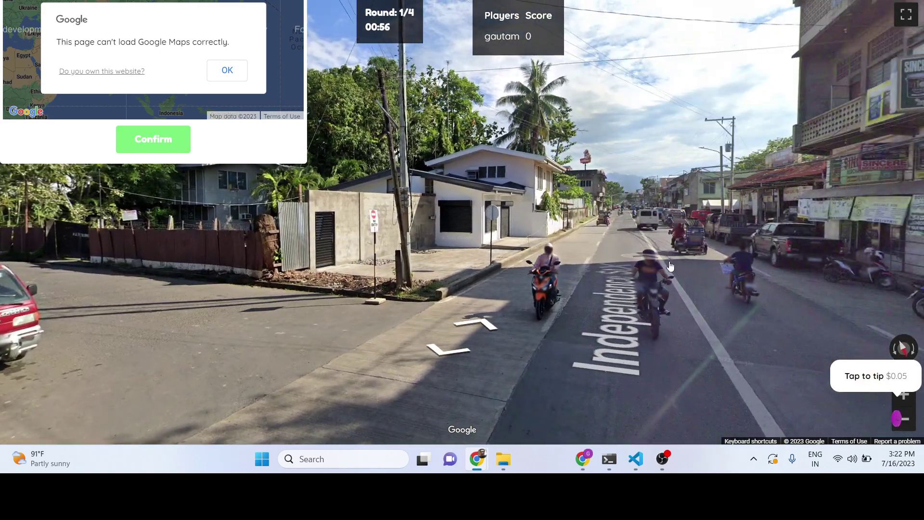
click(598, 281)
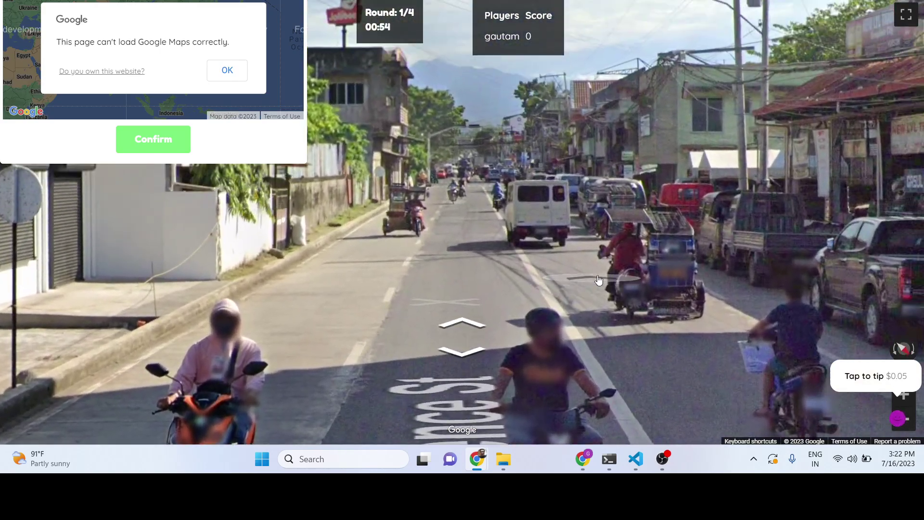
click(599, 281)
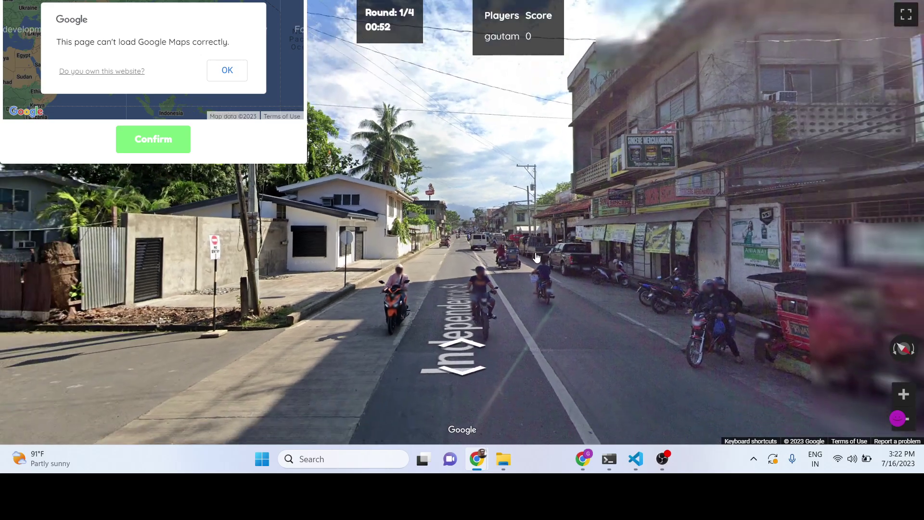
click(537, 258)
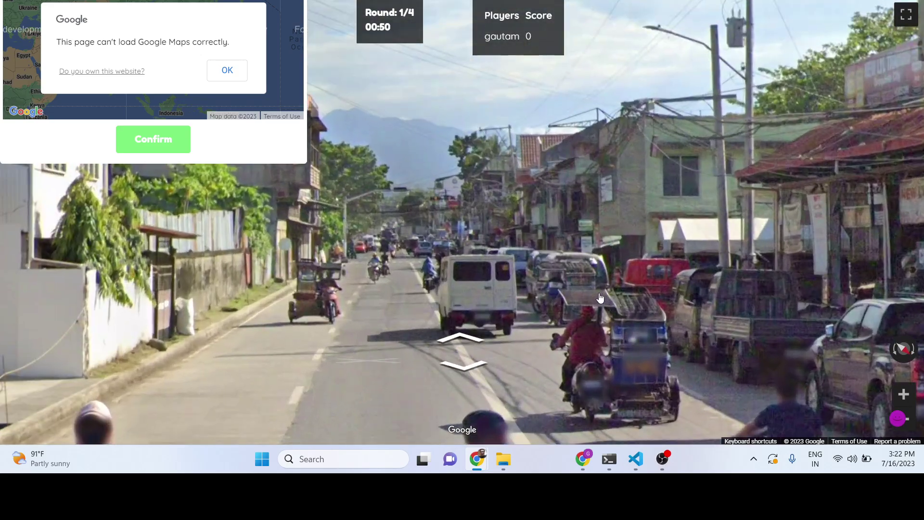
click(599, 297)
drag(599, 297, 833, 192)
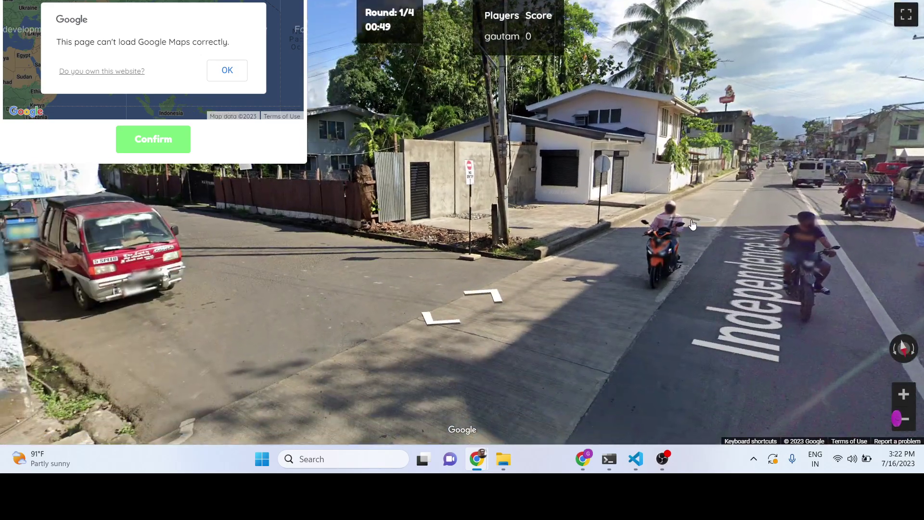
click(470, 217)
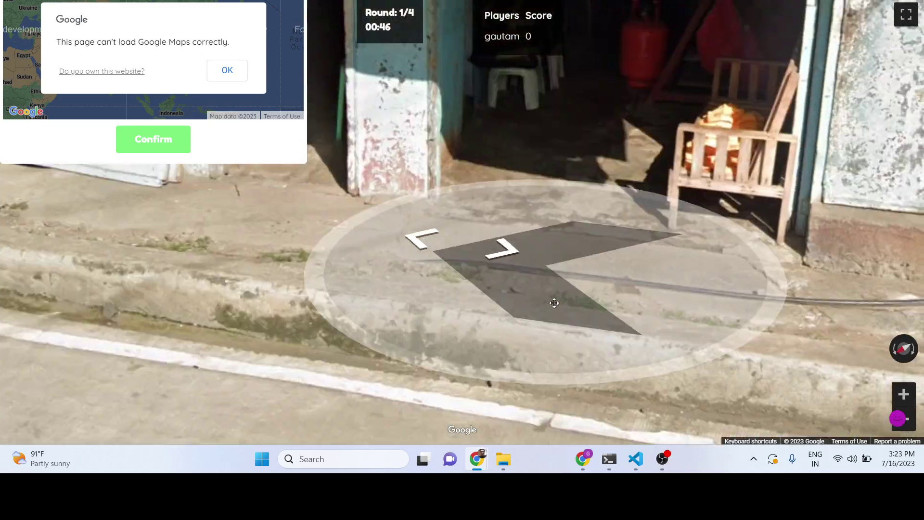
click(553, 303)
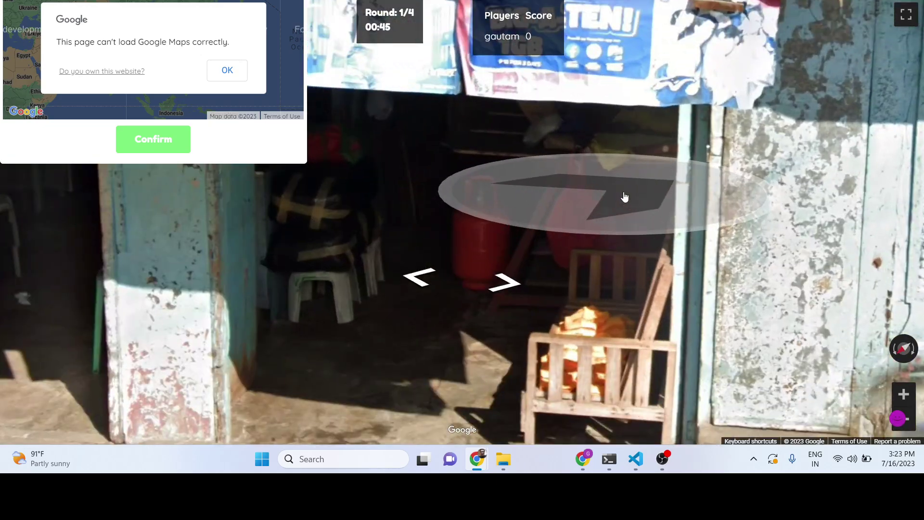
- Inspect the LING'S Art & Sign shopfront sign, then drop a first guess pin
drag(586, 145, 552, 295)
click(552, 295)
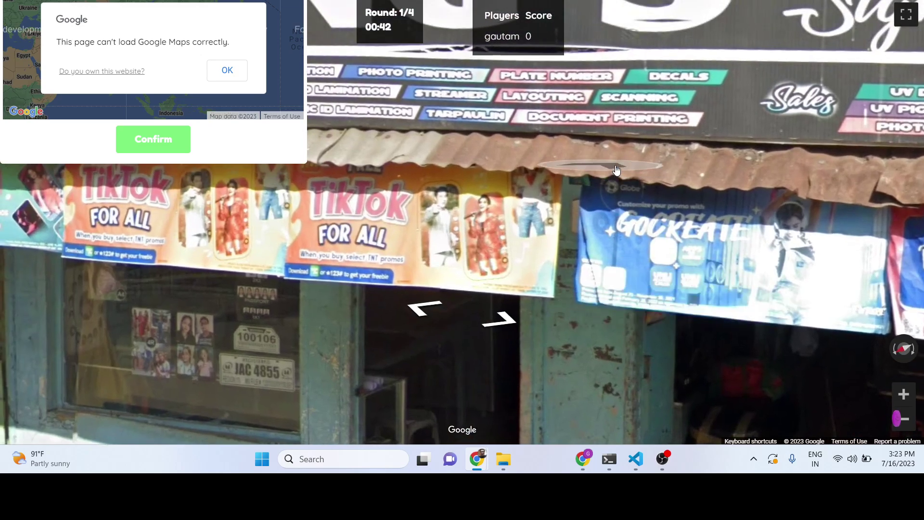
drag(684, 130, 756, 275)
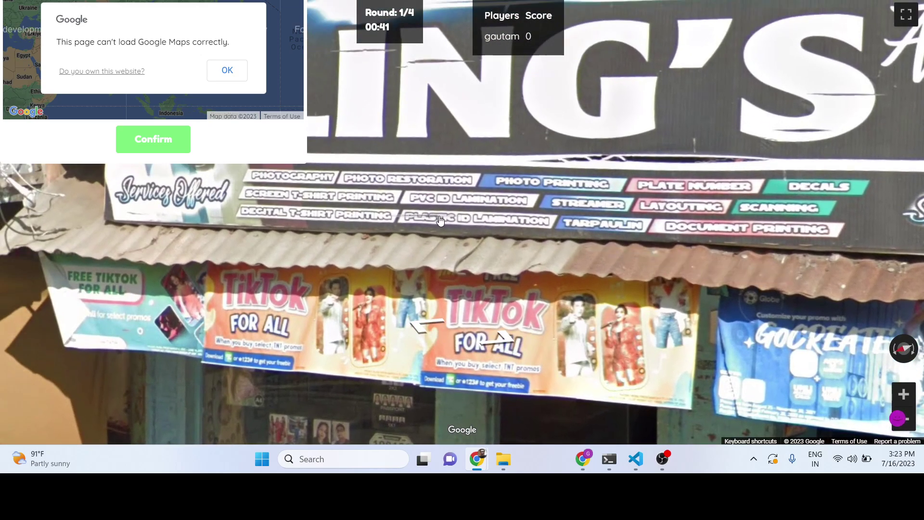
click(545, 258)
click(545, 258)
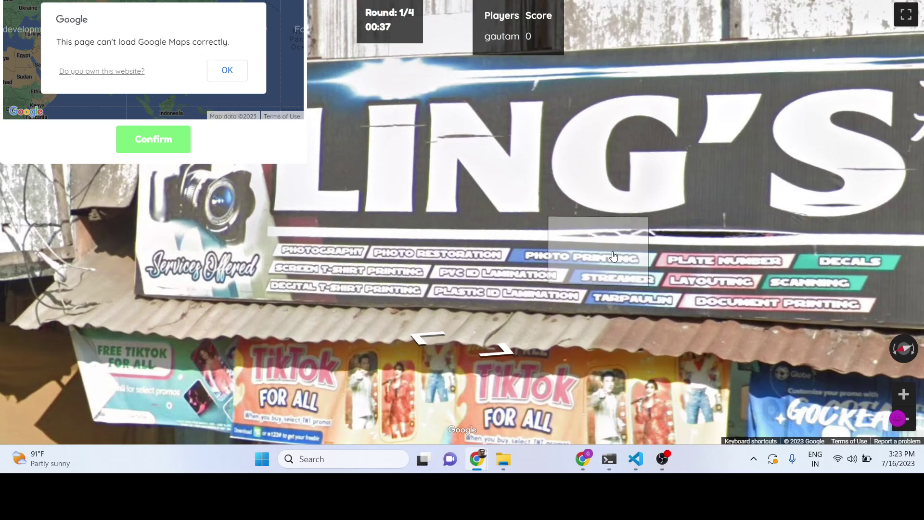
click(613, 257)
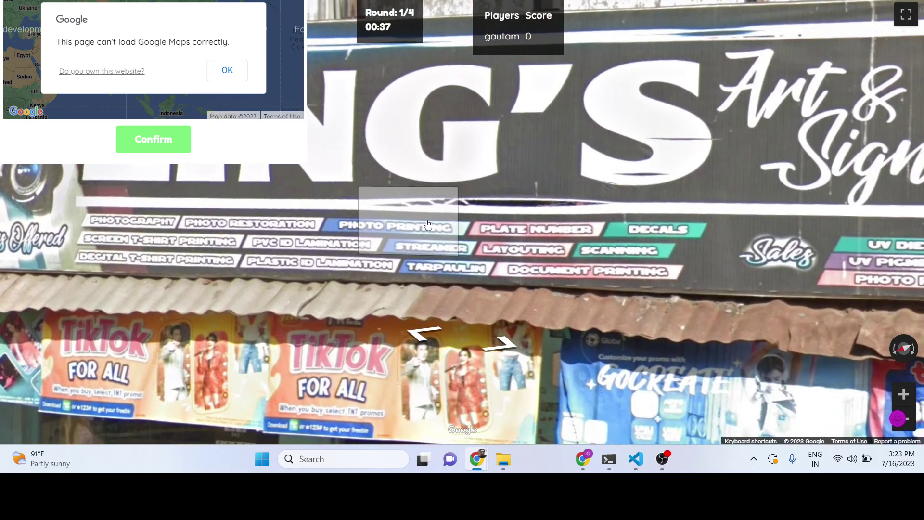
click(415, 224)
click(432, 237)
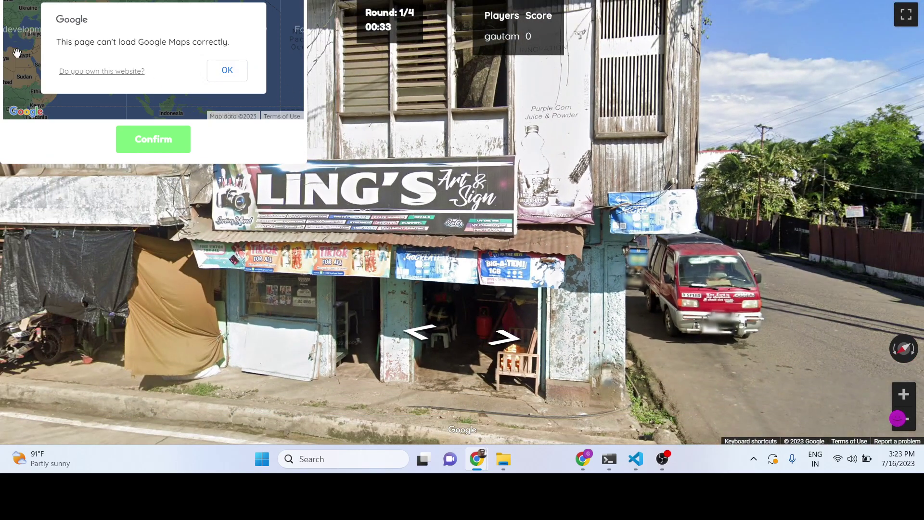
click(22, 63)
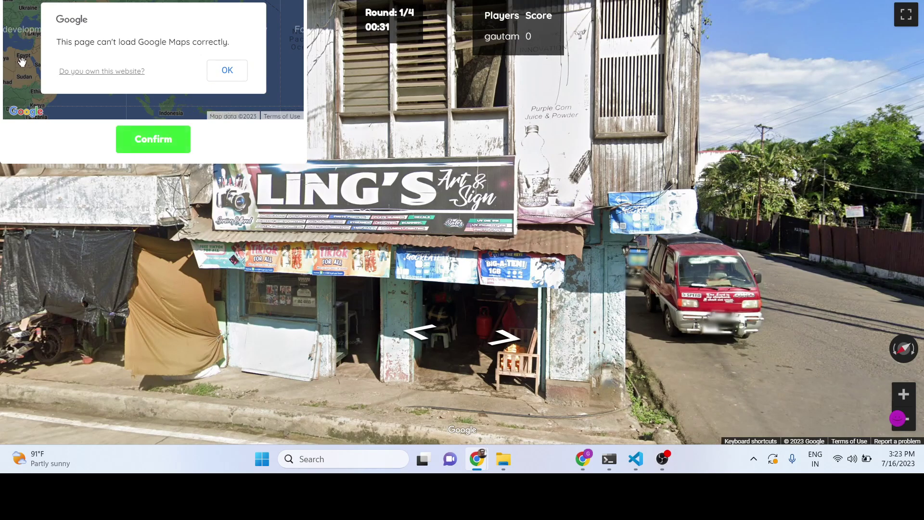
- Dismiss the Maps error and pan the guess map over to India
drag(21, 63, 278, 57)
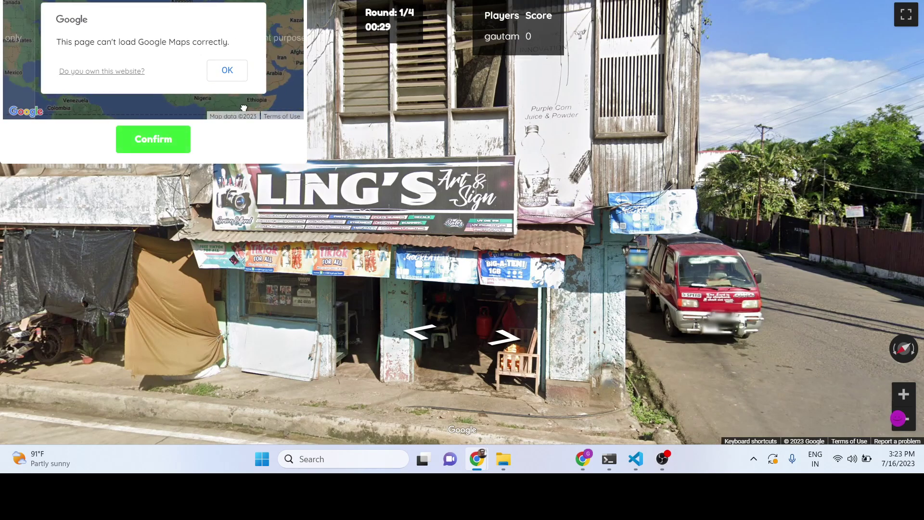
click(227, 71)
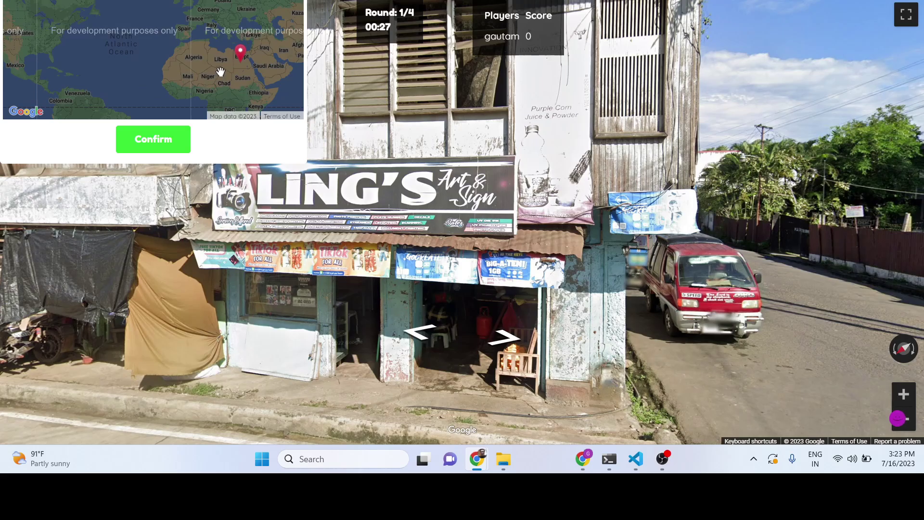
drag(221, 72, 67, 99)
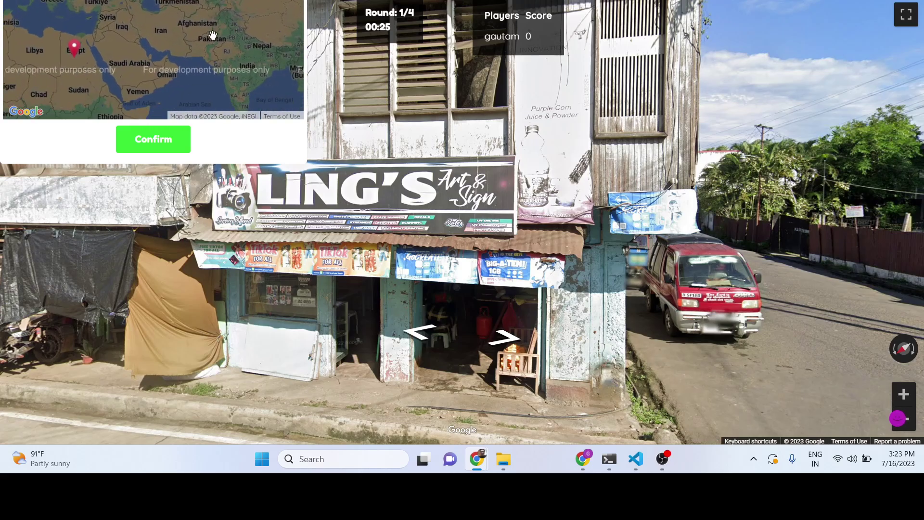
scroll(210, 36, up, 2)
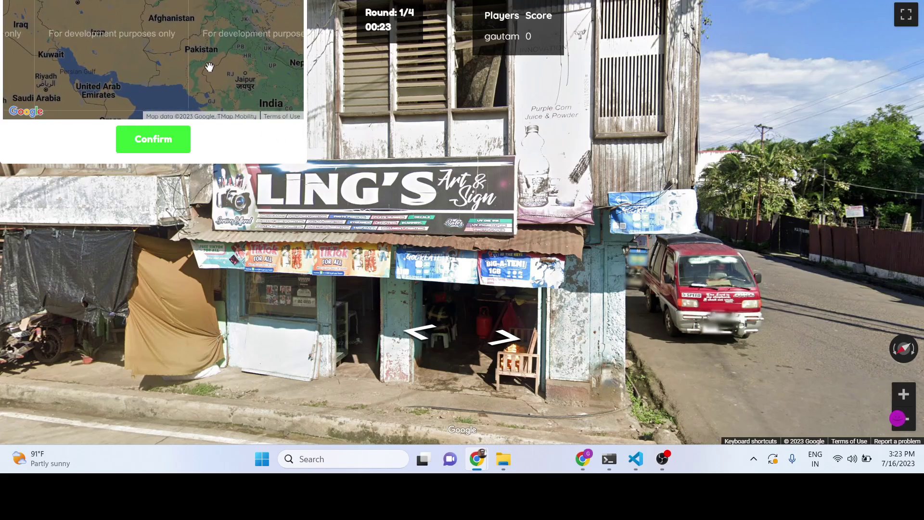
drag(209, 67, 153, 48)
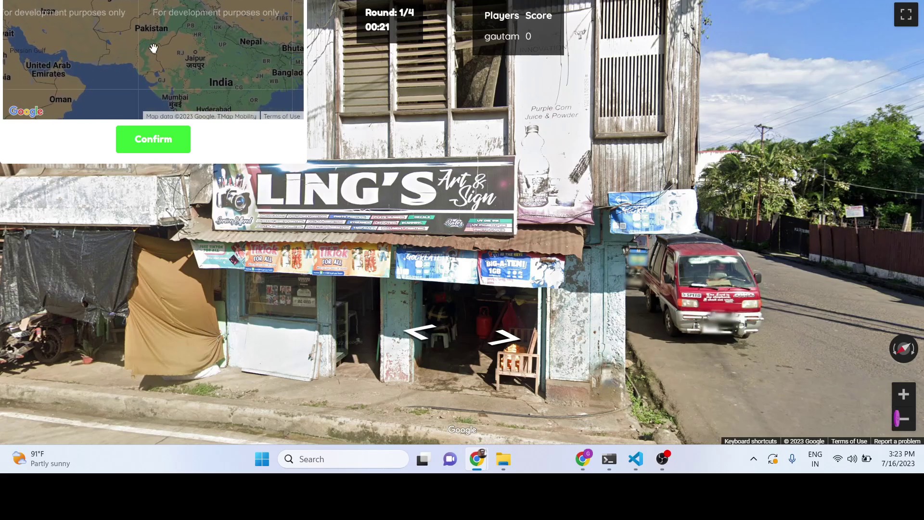
- Walk the tricycle street toward the M Lhuillier shop until round 2 starts
drag(260, 314, 509, 109)
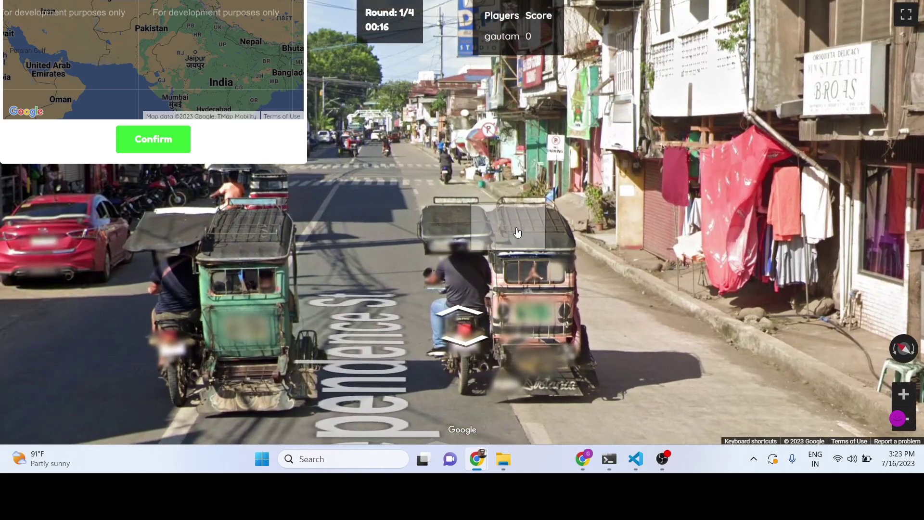
drag(510, 109, 515, 251)
click(514, 250)
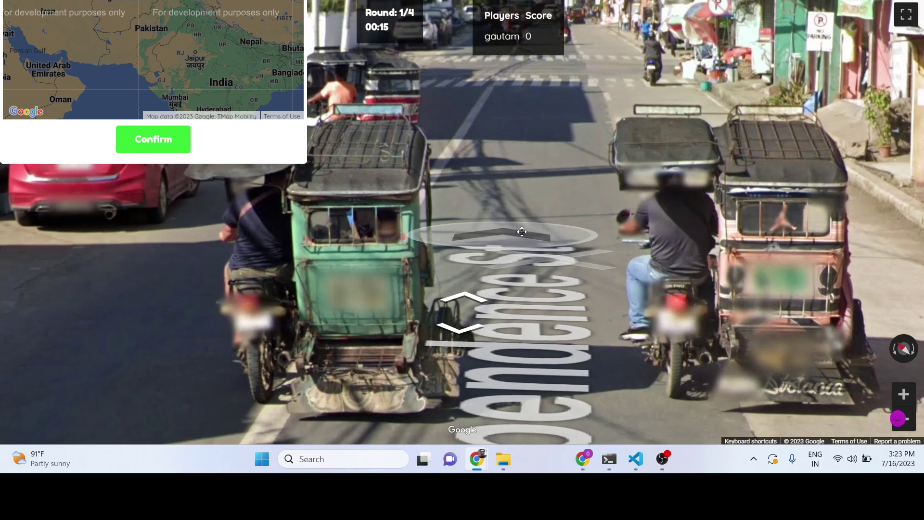
mouse_move(524, 215)
mouse_down()
mouse_move(501, 293)
mouse_move(657, 316)
mouse_up()
click(657, 316)
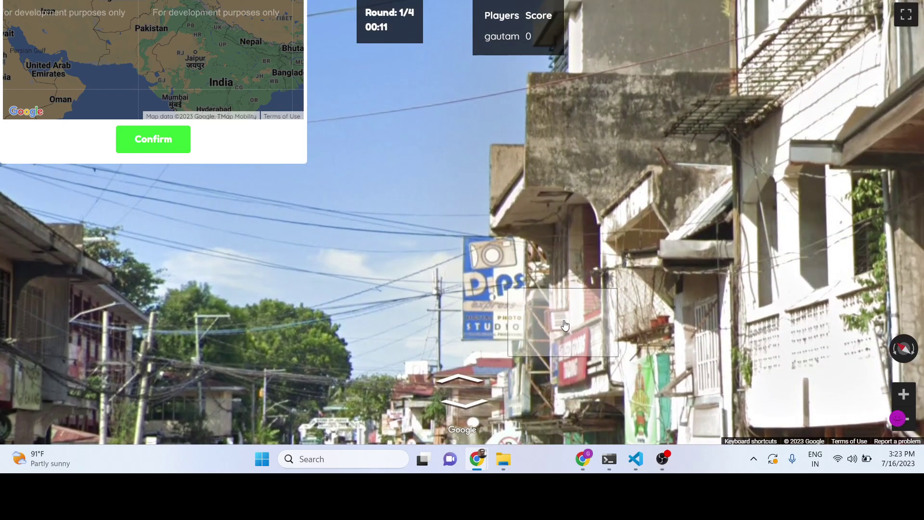
drag(289, 311, 441, 310)
click(385, 247)
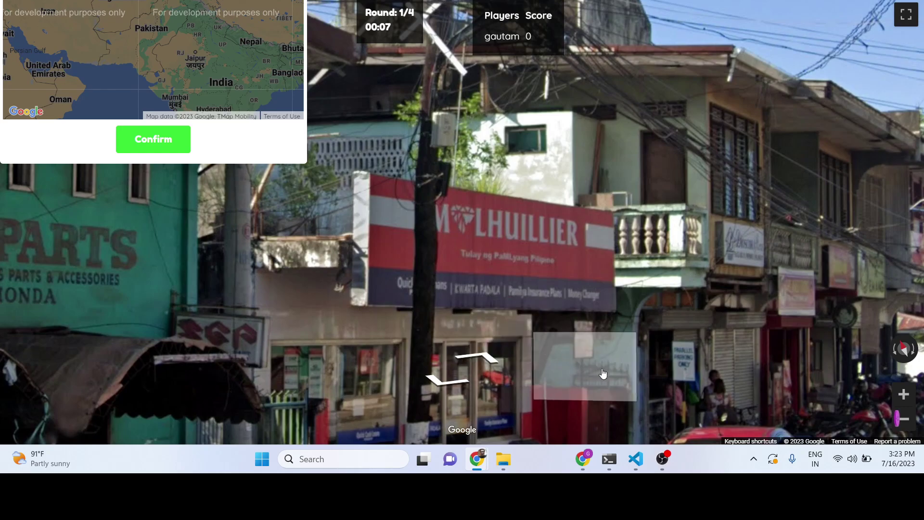
click(462, 370)
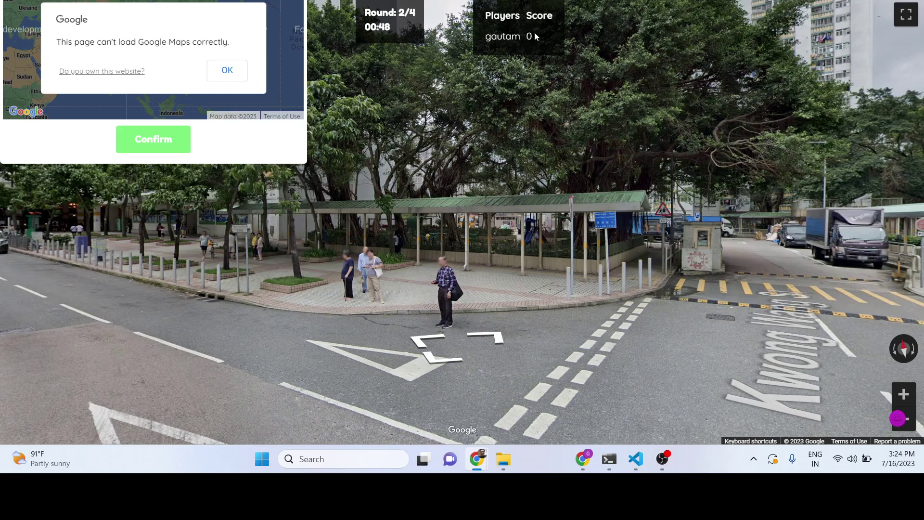
- Head toward the overpass, turning past McDonald's and the apartment blocks
key(Left)
key(Left)
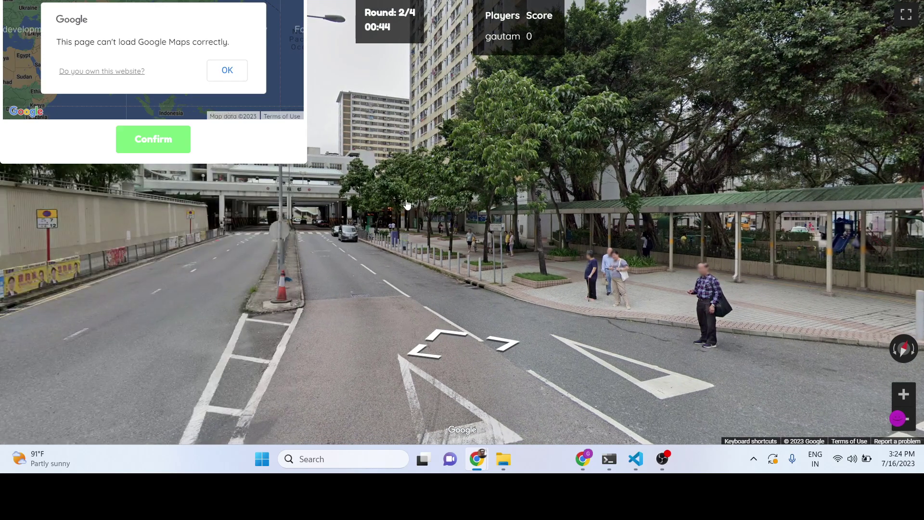
key(Up)
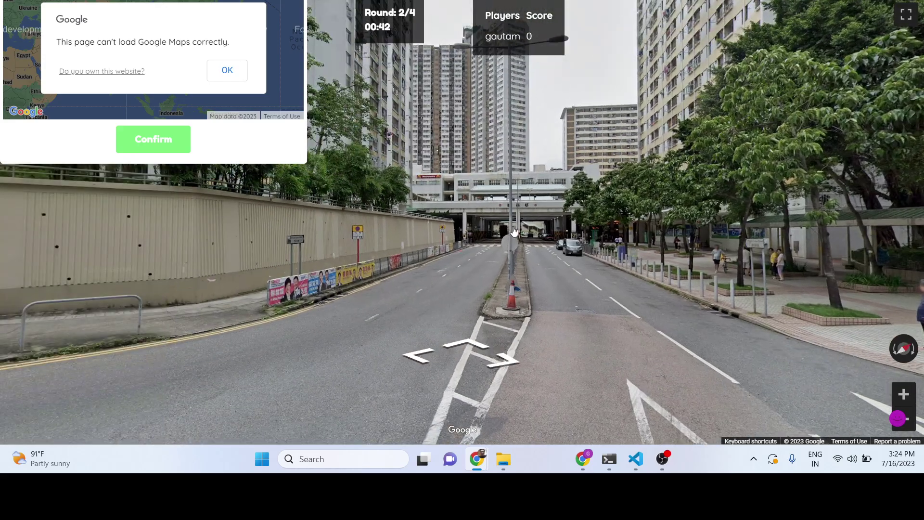
key(Up)
key(Down)
key(Down)
key(Left)
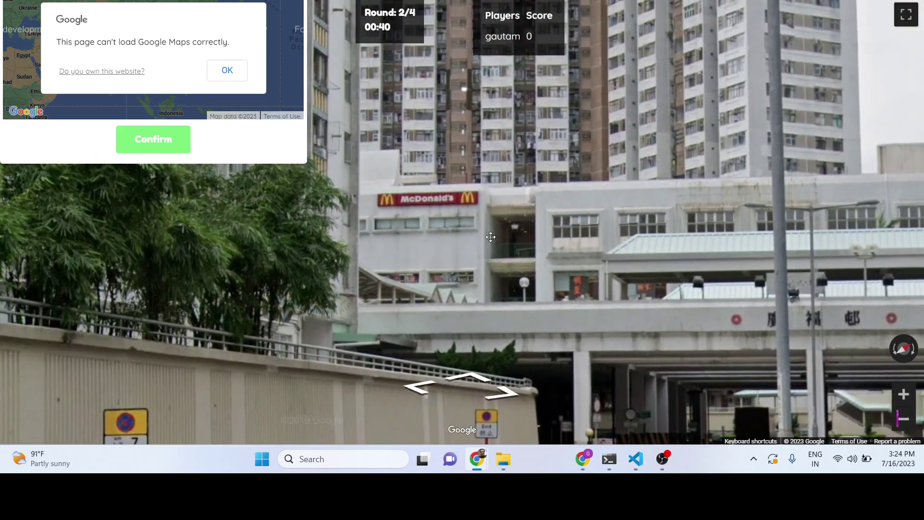
drag(443, 218, 498, 284)
key(Left)
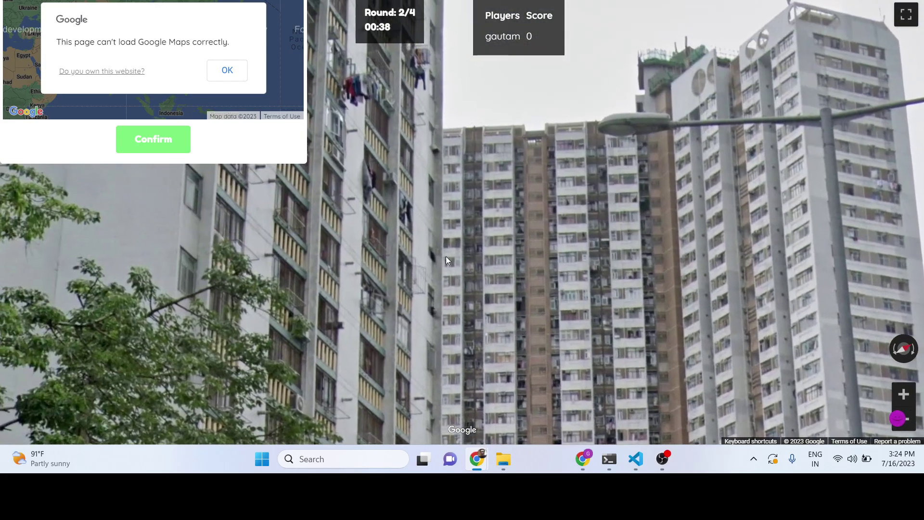
key(Left)
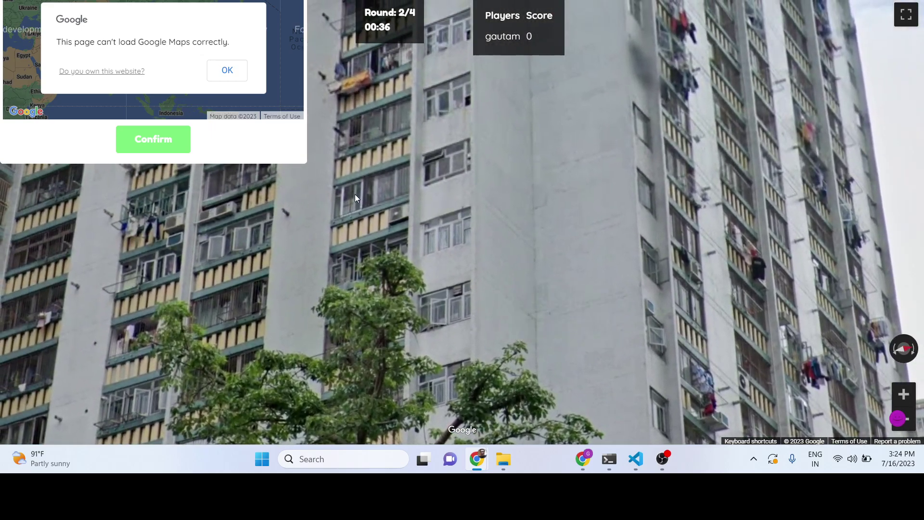
- Pass the tall tower and yellow building to close in on the Kwong Wang Street sign
key(Up)
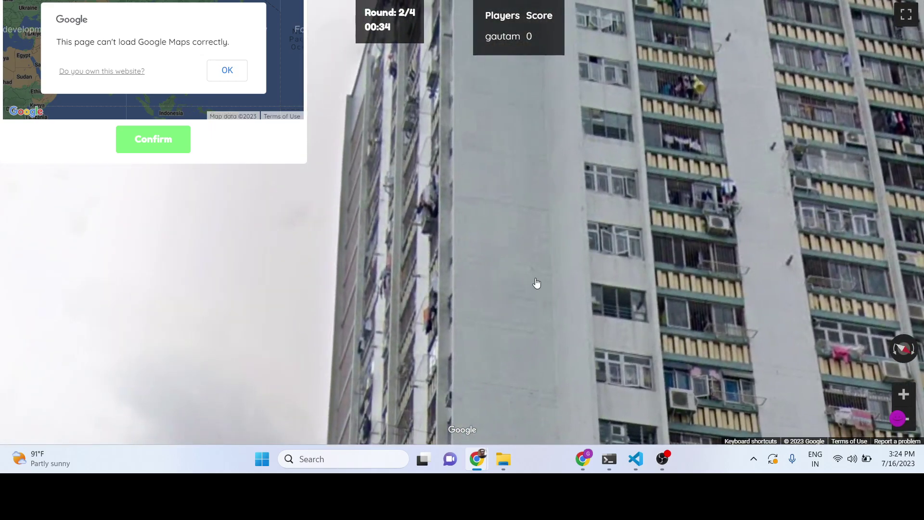
key(Left)
key(Left)
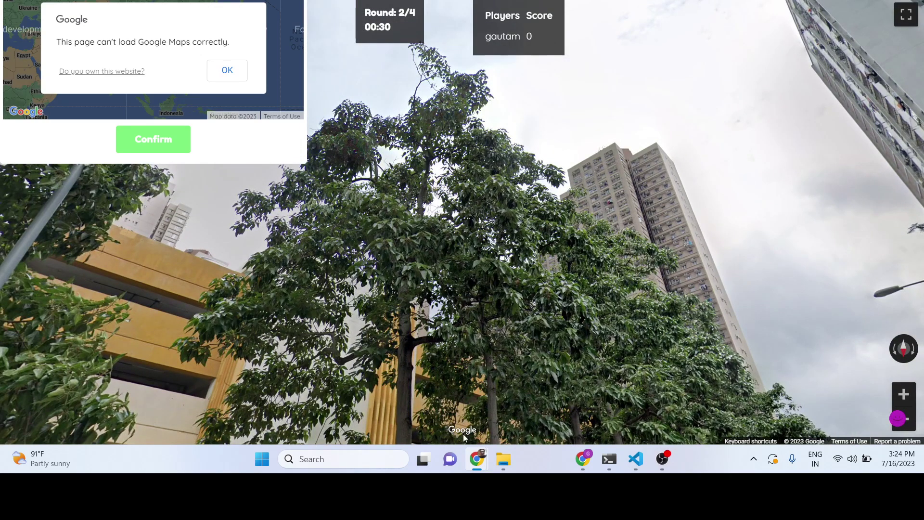
key(Left)
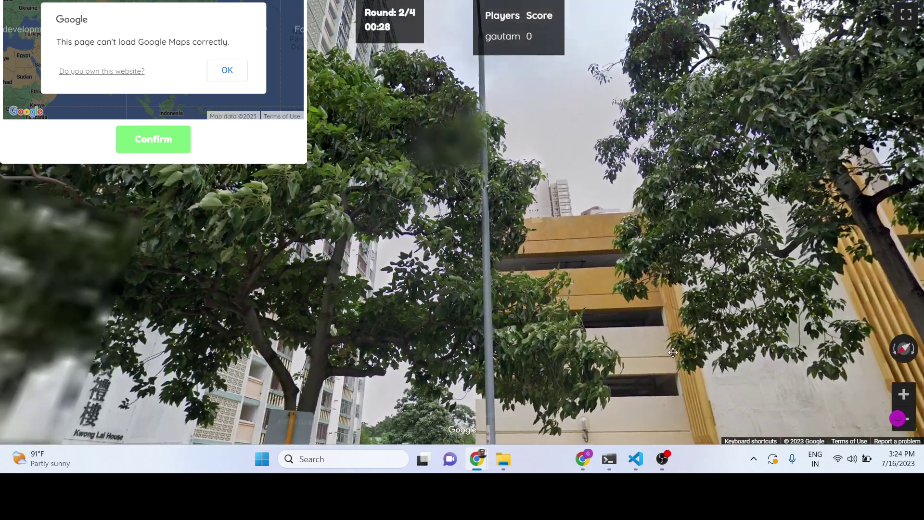
key(Up)
key(Left)
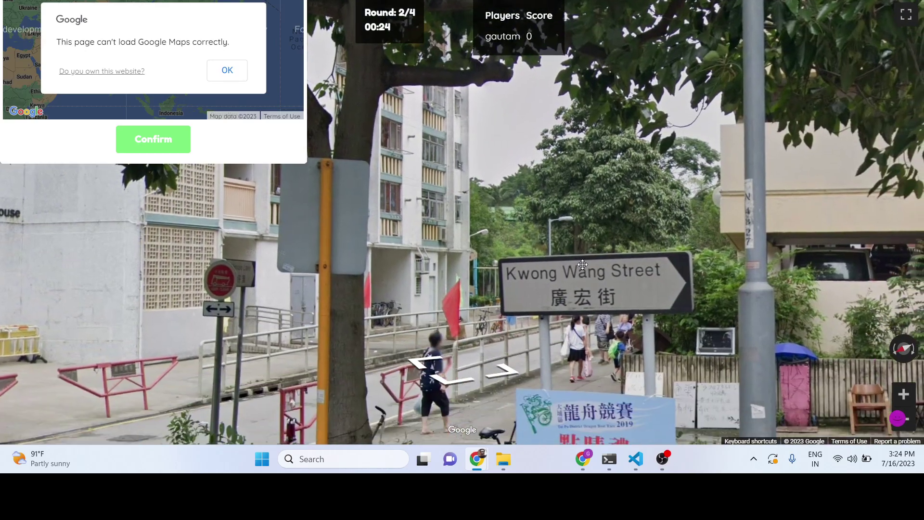
key(Up)
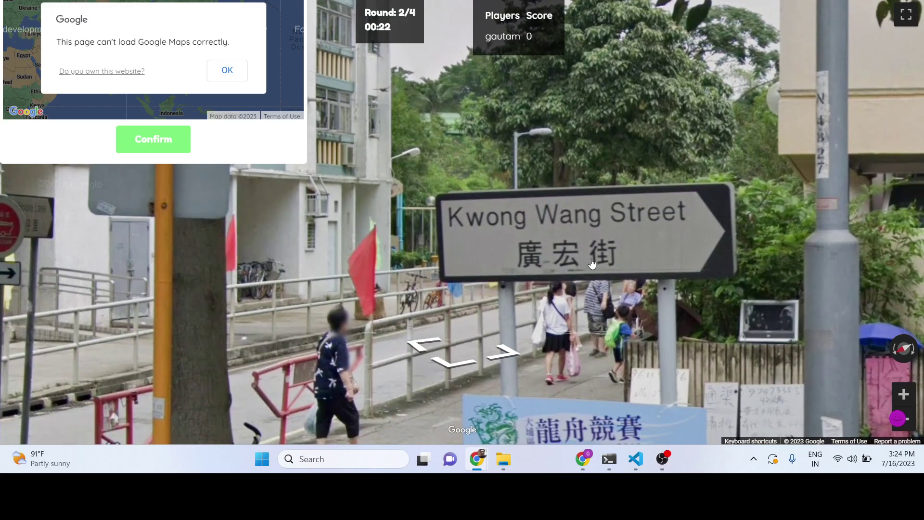
key(Up)
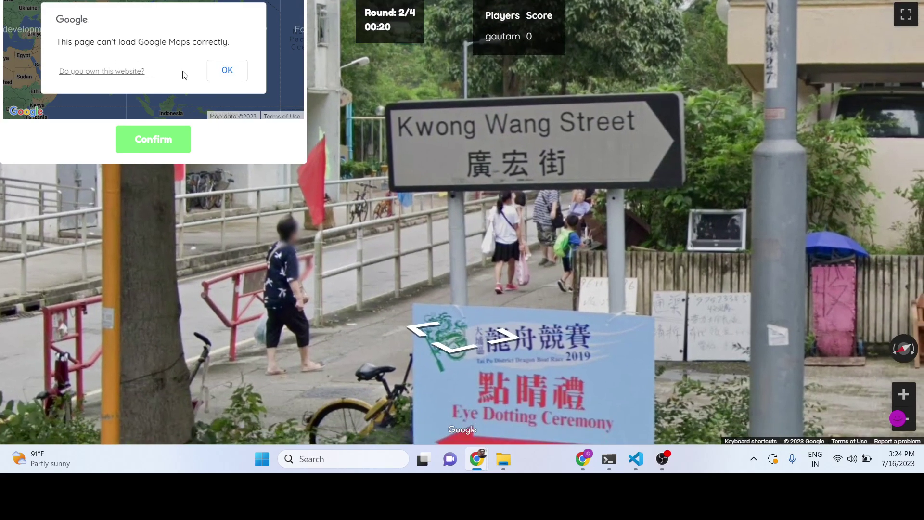
- Dismiss the Maps error, pan to East Asia and pin a guess in China
click(227, 70)
drag(175, 51, 210, 86)
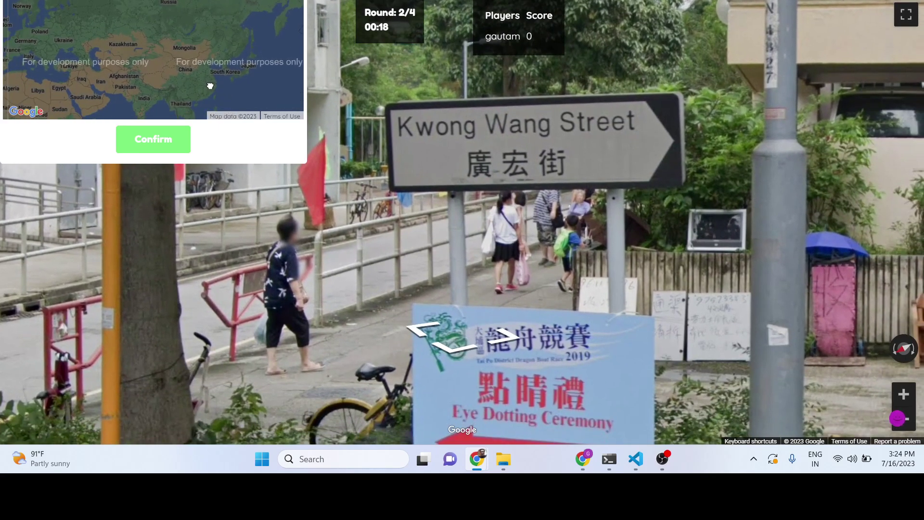
scroll(206, 85, up, 1)
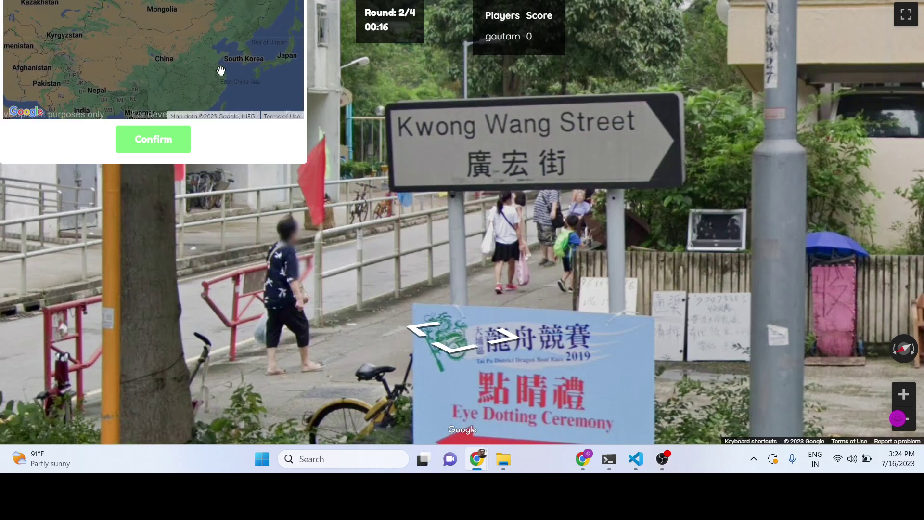
click(154, 70)
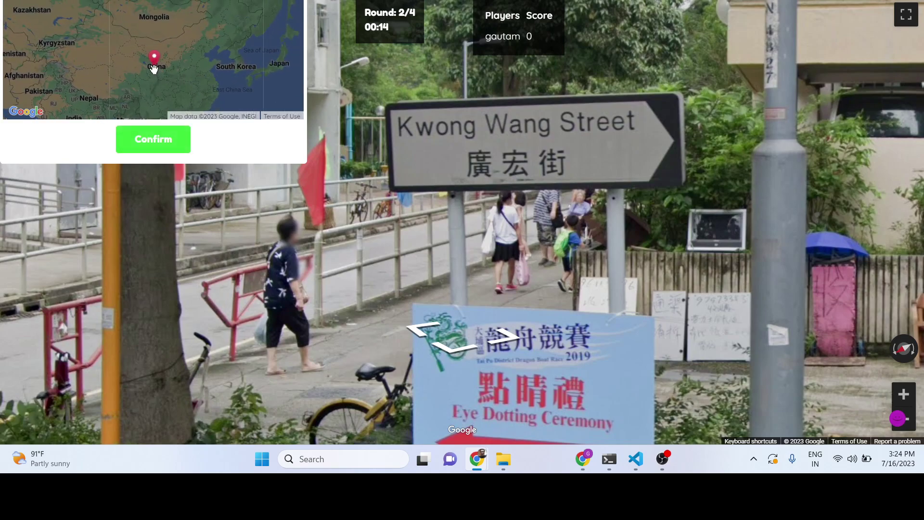
- Submit the round 2 guess and pan the result map to frame both pins
click(152, 147)
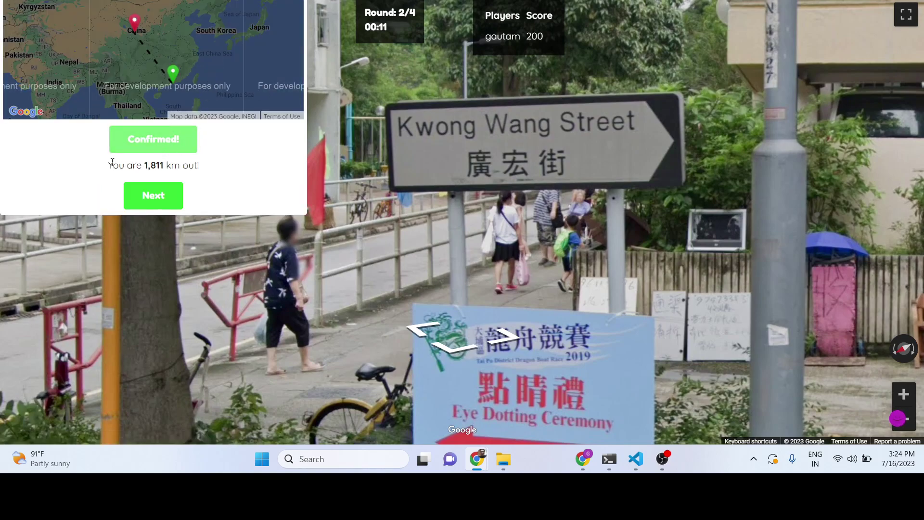
drag(113, 162, 168, 164)
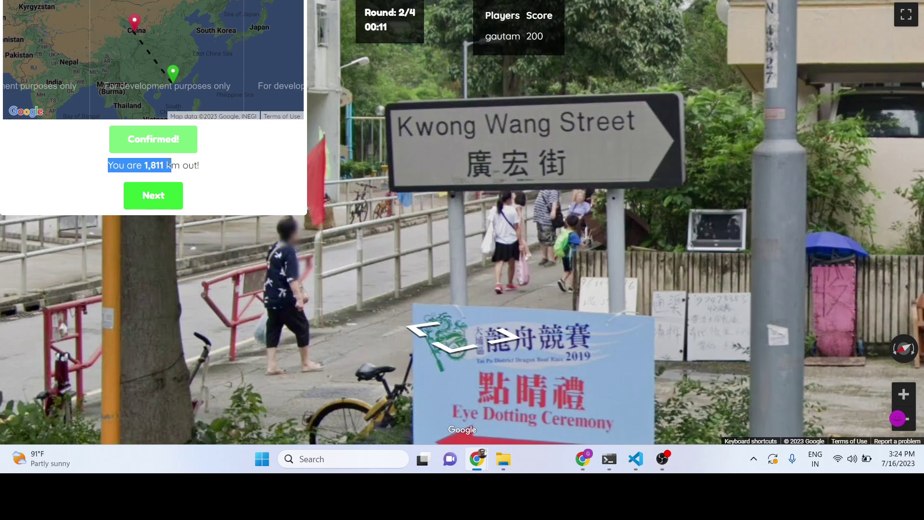
scroll(175, 79, up, 3)
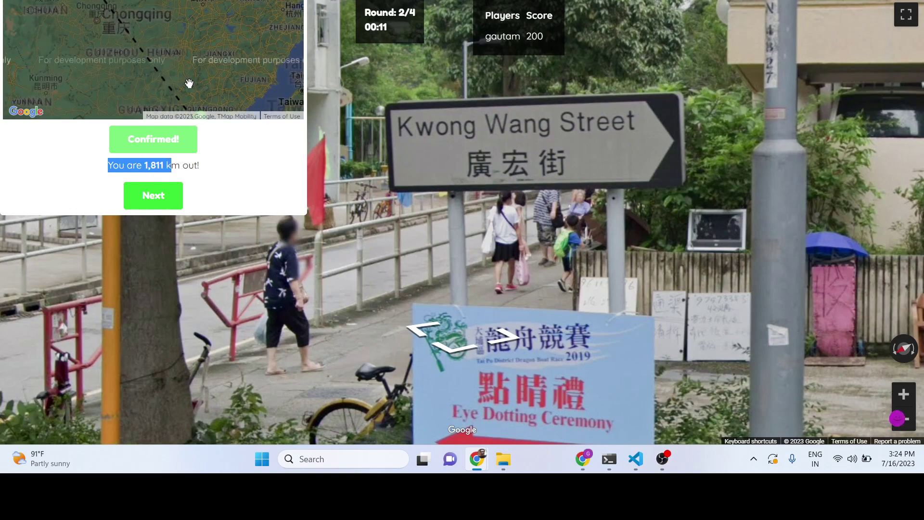
scroll(195, 82, up, 2)
scroll(195, 76, up, 2)
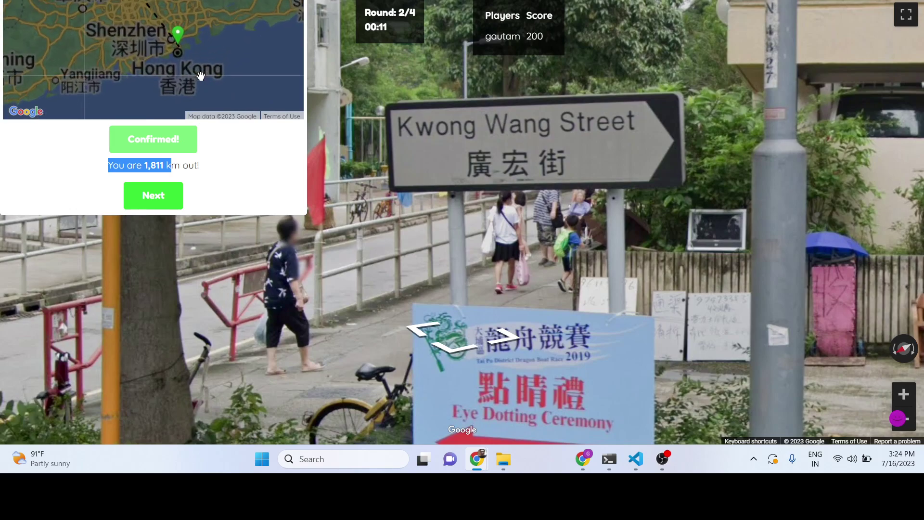
scroll(181, 74, up, 1)
scroll(177, 75, down, 1)
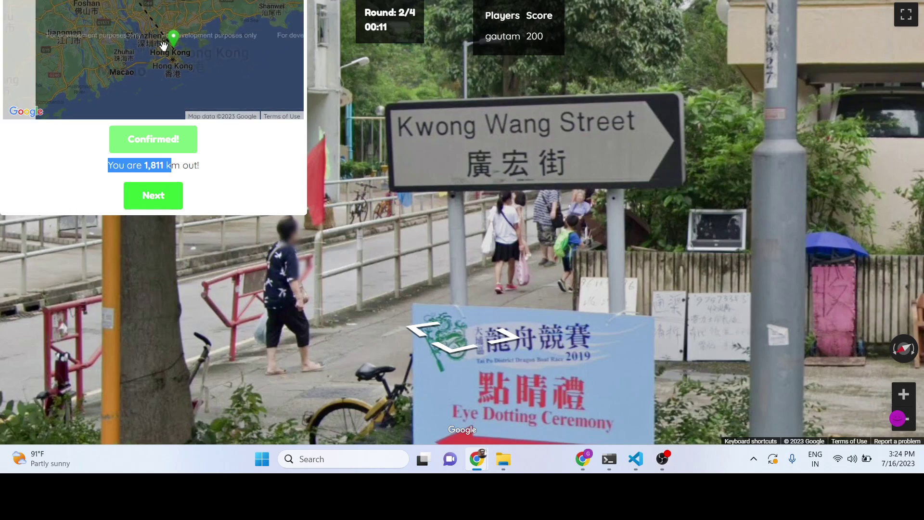
mouse_move(170, 14)
mouse_down()
mouse_move(165, 44)
mouse_move(217, 109)
mouse_up()
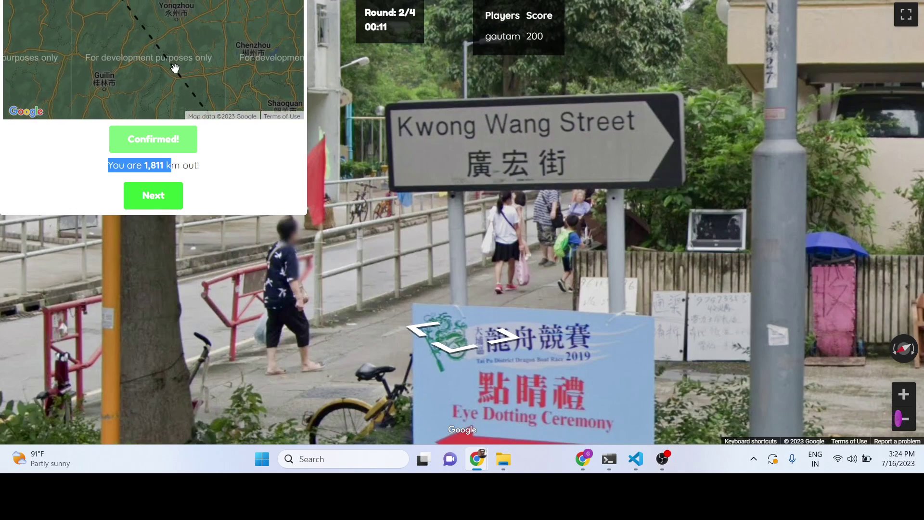
mouse_move(180, 30)
mouse_down()
mouse_move(232, 87)
mouse_move(175, 64)
mouse_up()
scroll(186, 43, down, 2)
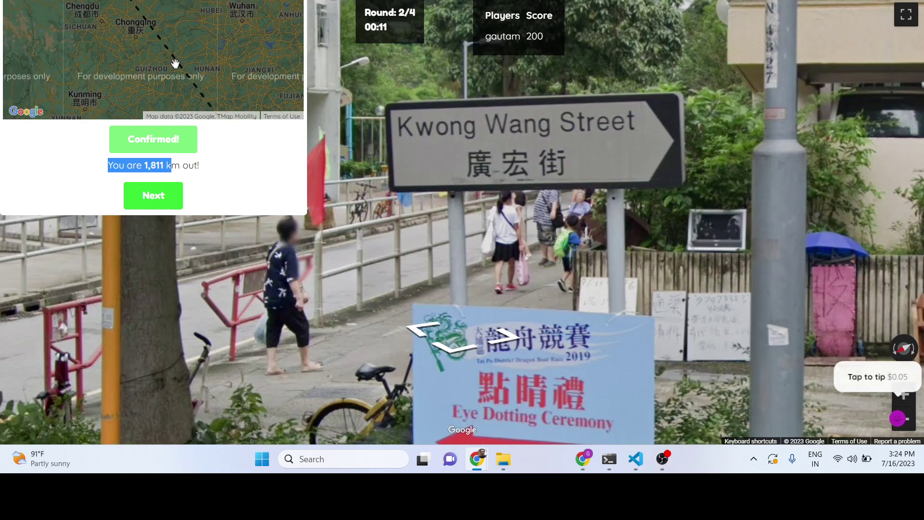
scroll(174, 63, down, 1)
scroll(173, 54, down, 1)
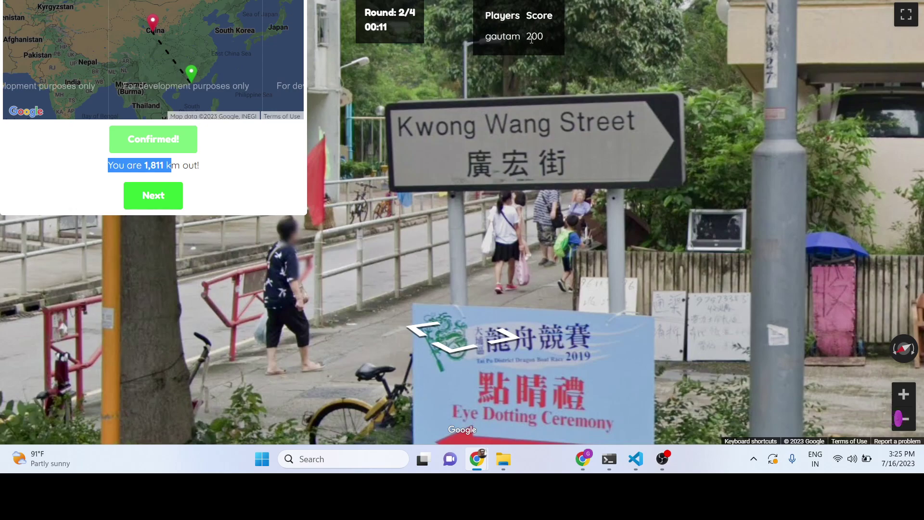
drag(159, 46, 219, 78)
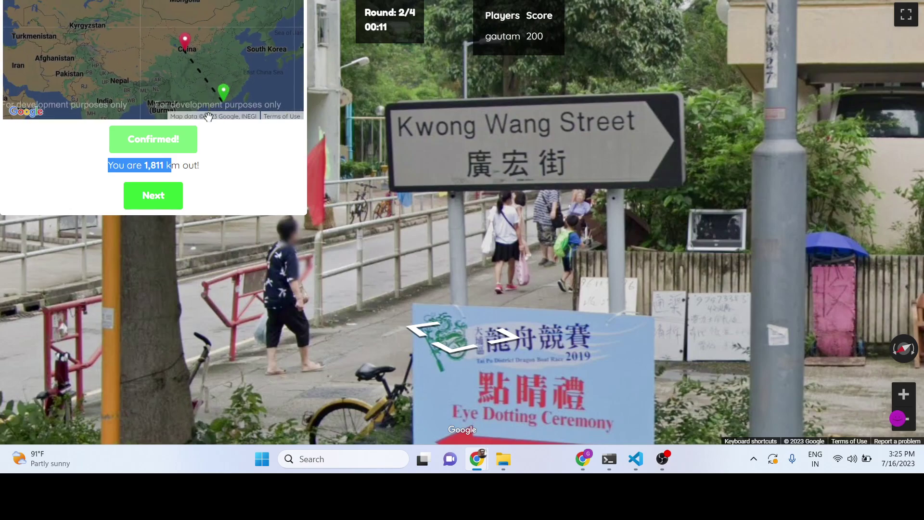
- Select the '1,811 km out' result sentence and continue to round 3
click(166, 181)
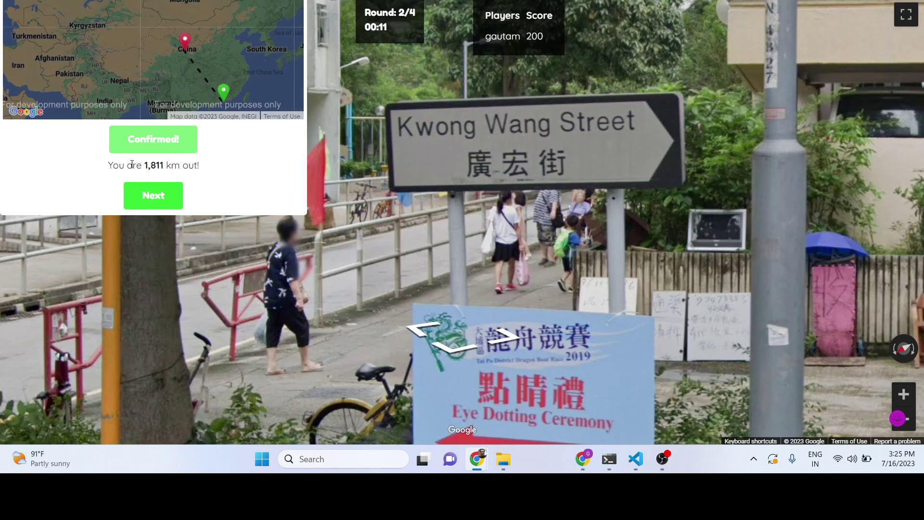
click(200, 168)
mouse_move(151, 167)
mouse_down()
mouse_move(200, 168)
mouse_move(122, 177)
mouse_up()
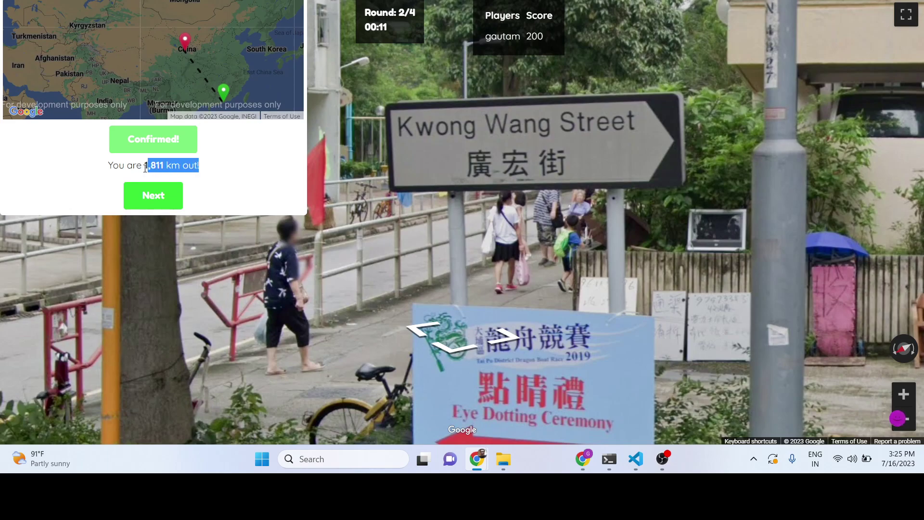
click(153, 195)
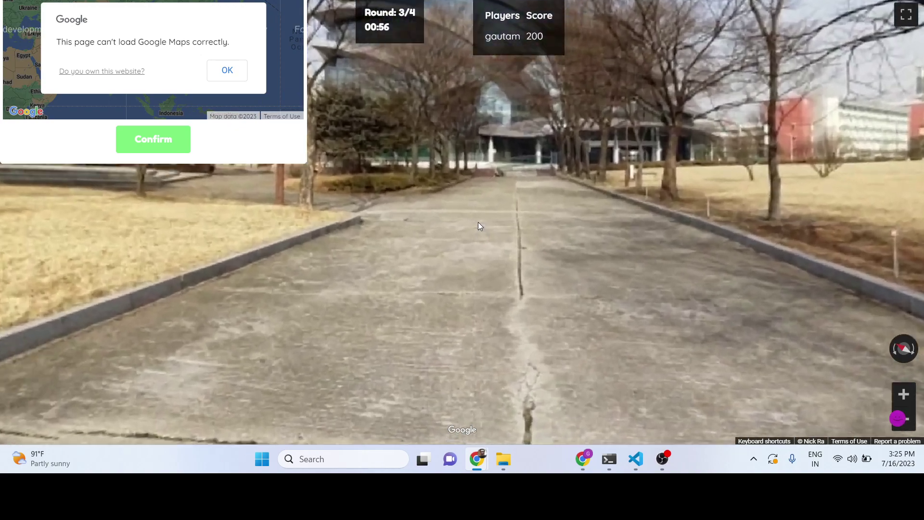
- Walk toward the glass and brick buildings, then back up toward the statue
click(478, 222)
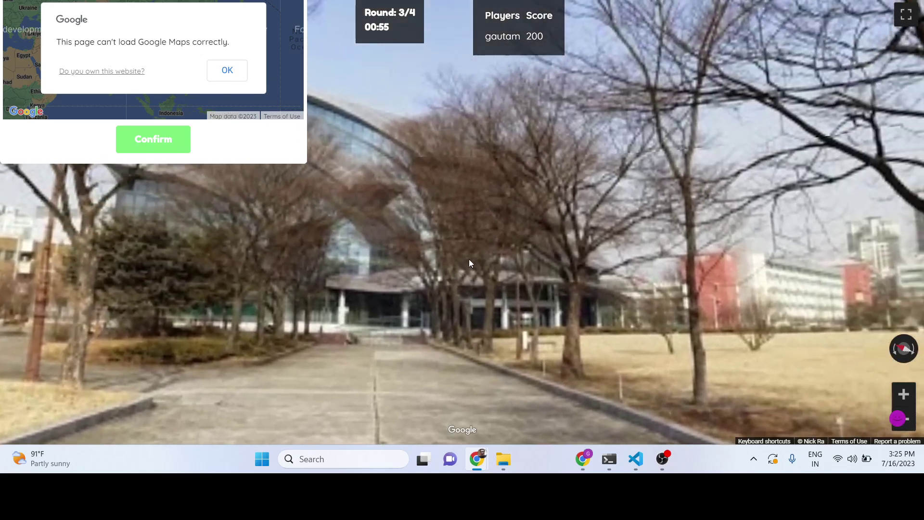
key(Left)
key(Left)
key(Left)
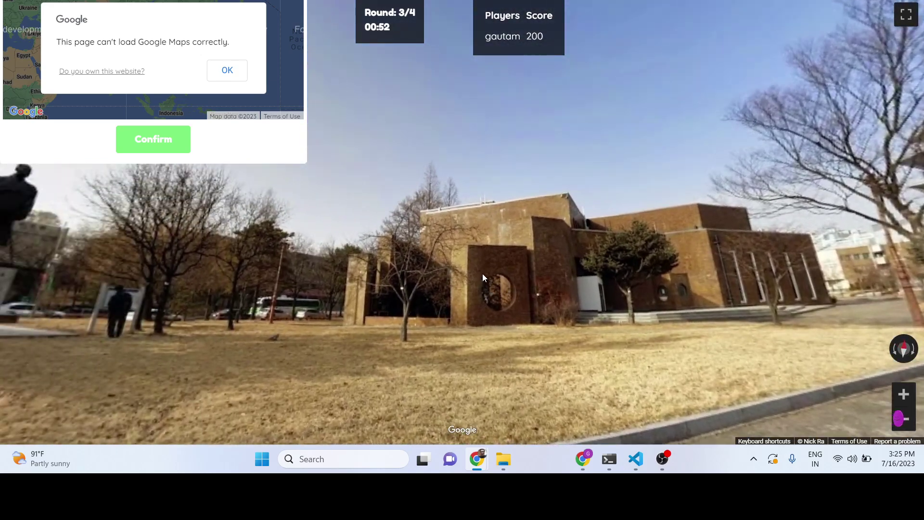
click(503, 289)
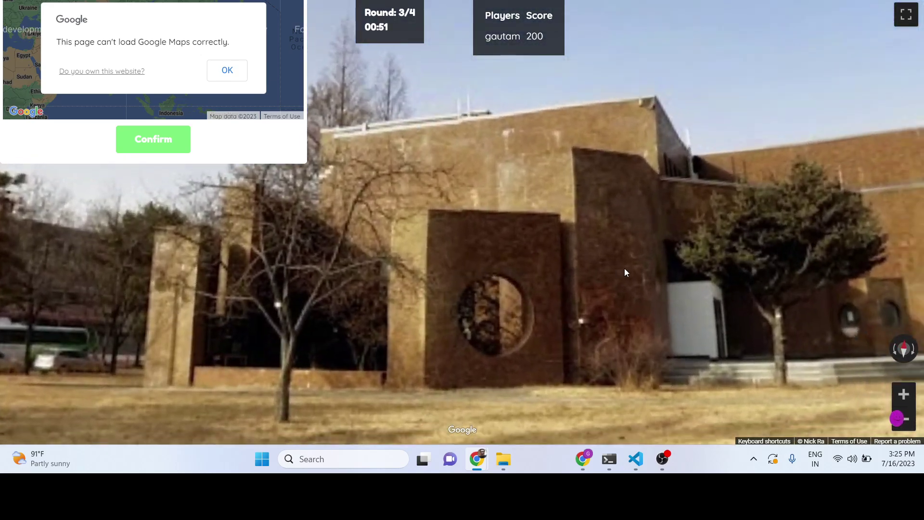
key(Down)
key(Left)
key(Left)
key(Left)
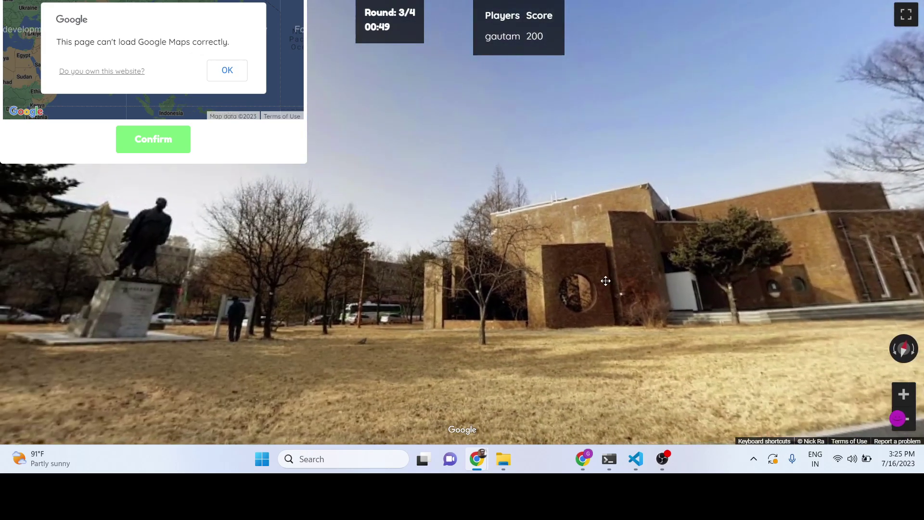
key(Down)
key(Left)
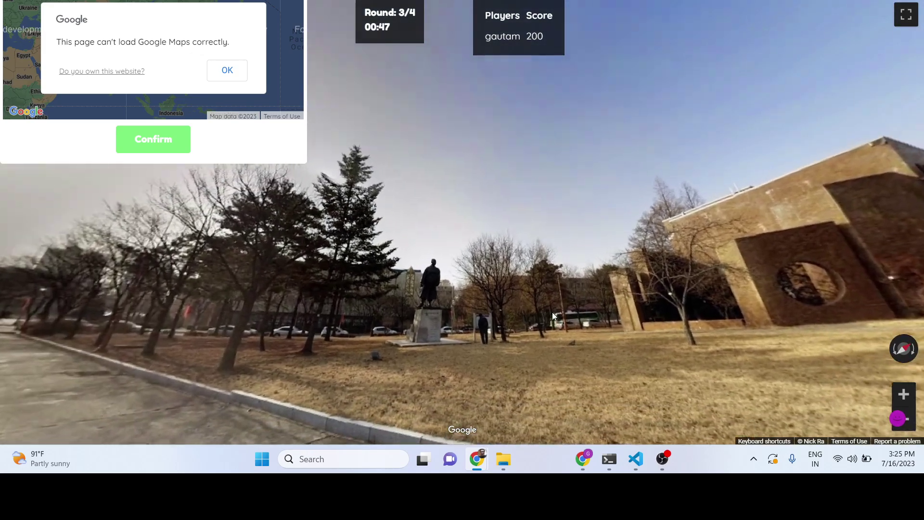
key(Up)
- Follow the path with the office building on the right, heading toward the crane
drag(303, 327, 789, 316)
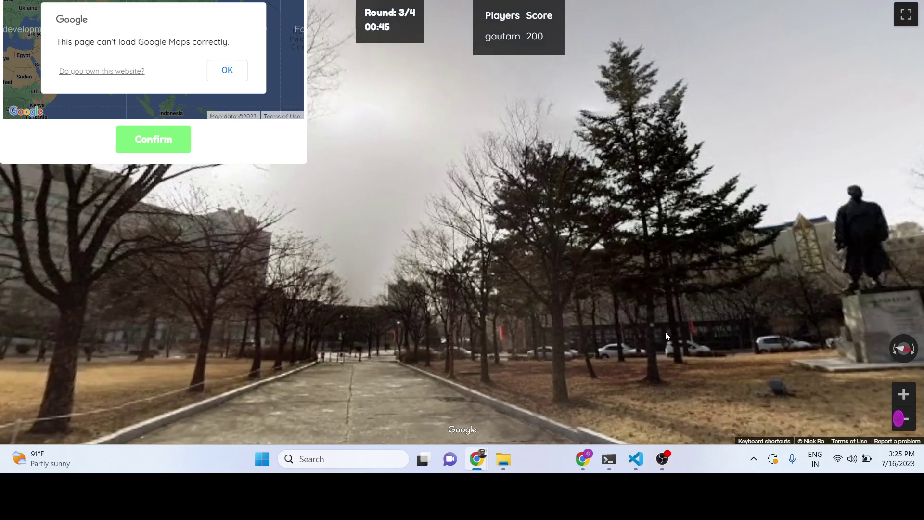
key(Up)
key(Left)
key(Left)
key(Left)
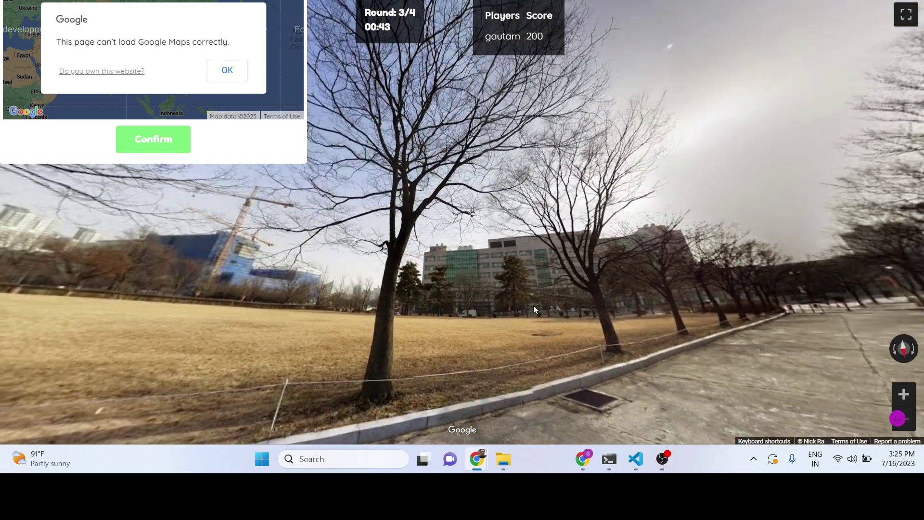
scroll(513, 277, up, 2)
key(Left)
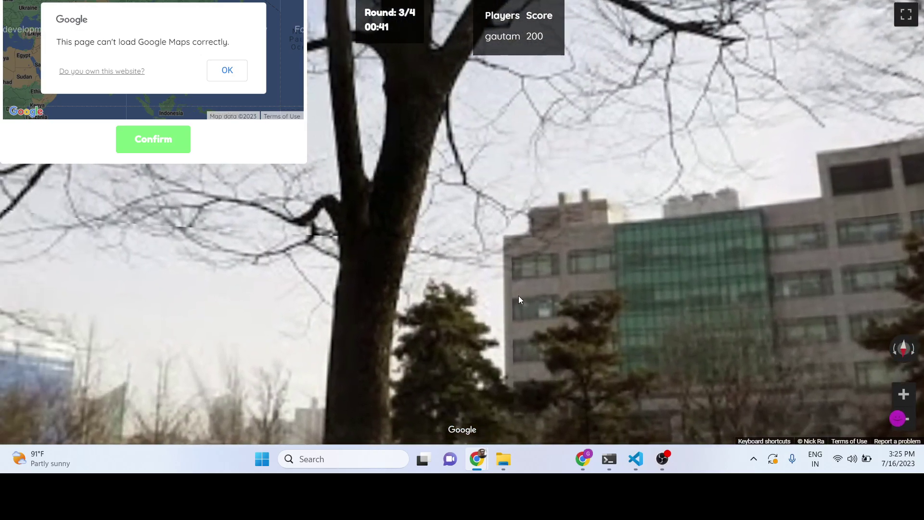
scroll(519, 299, down, 2)
scroll(503, 305, down, 2)
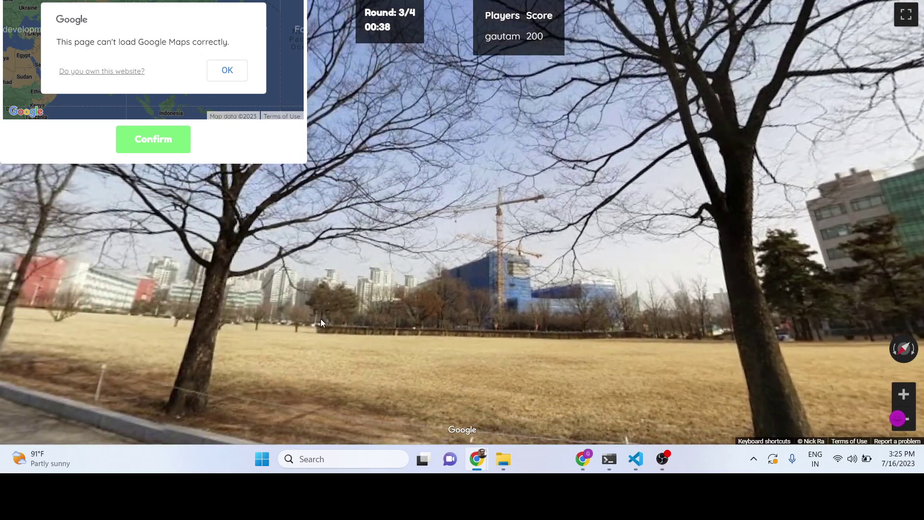
click(337, 311)
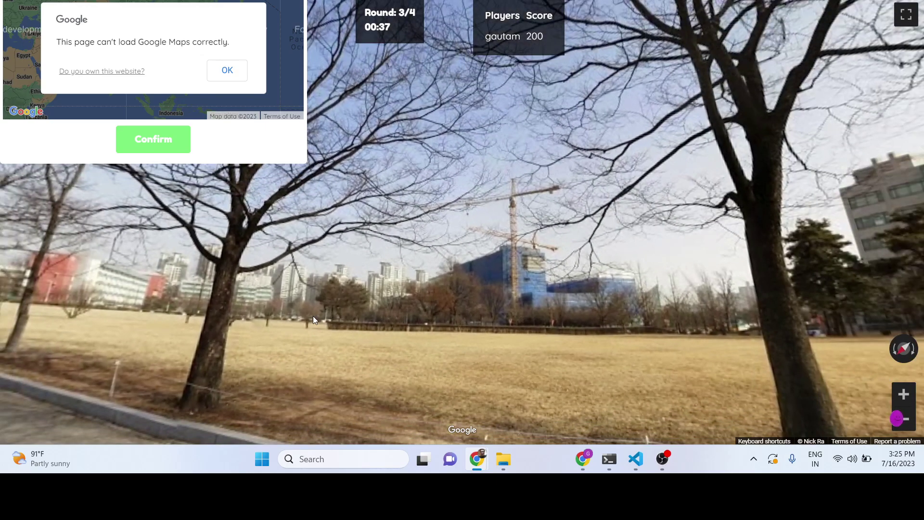
- Approach the circle-window brick building and look past it toward trees and a bus
drag(313, 316, 688, 303)
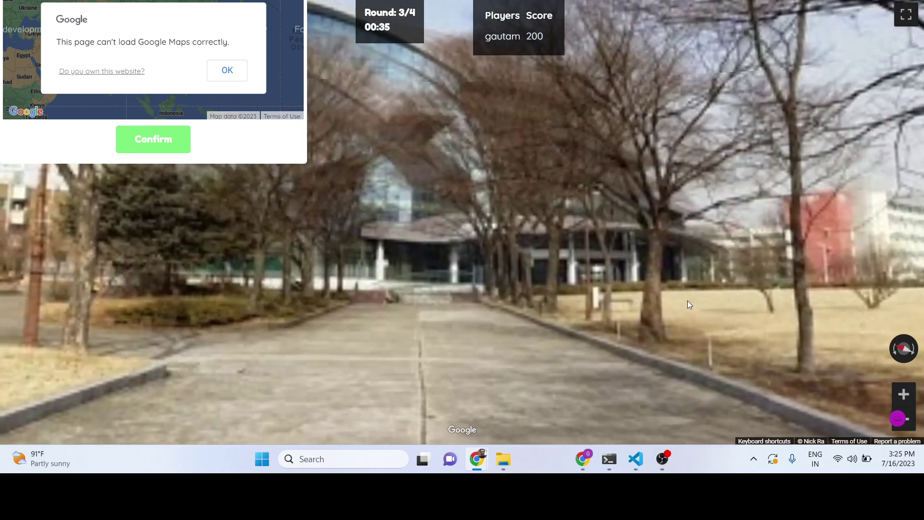
click(688, 304)
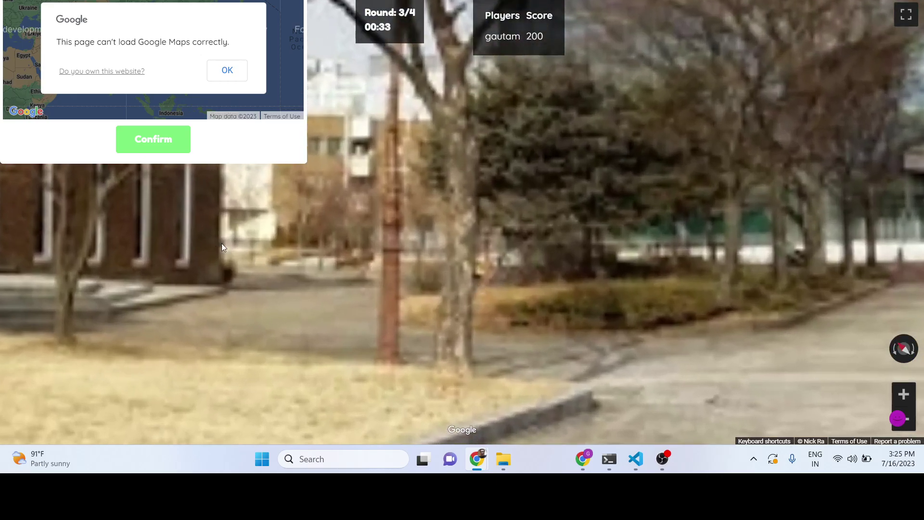
click(644, 262)
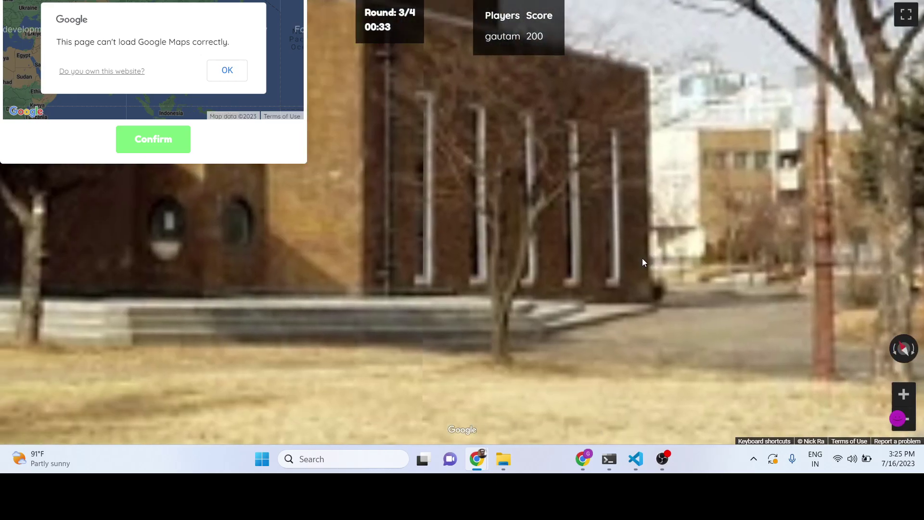
mouse_move(642, 263)
mouse_down()
mouse_move(417, 202)
mouse_move(728, 270)
mouse_up()
click(417, 202)
drag(483, 262, 763, 264)
drag(385, 239, 685, 233)
- Dismiss the Maps error, glance toward the statue, then pin South Korea on the map
click(226, 71)
drag(252, 248, 580, 207)
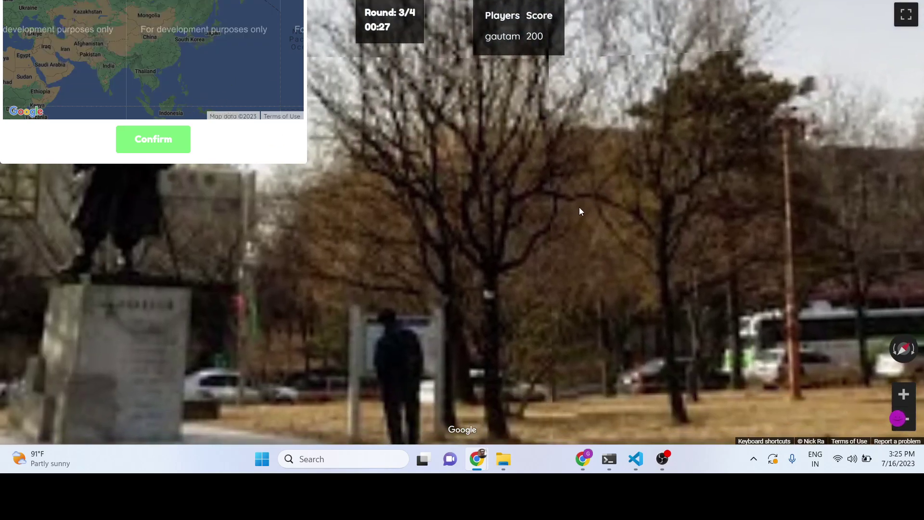
click(577, 210)
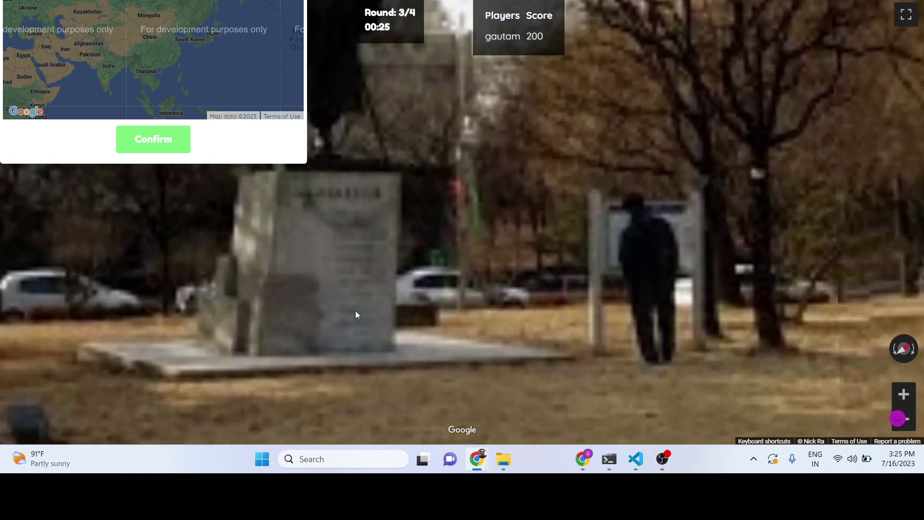
drag(355, 310, 619, 289)
scroll(400, 310, down, 2)
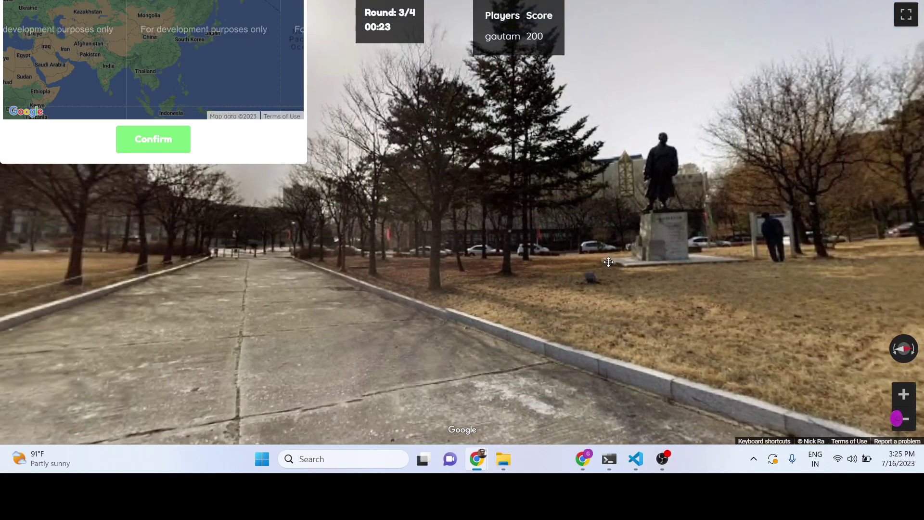
scroll(149, 66, up, 1)
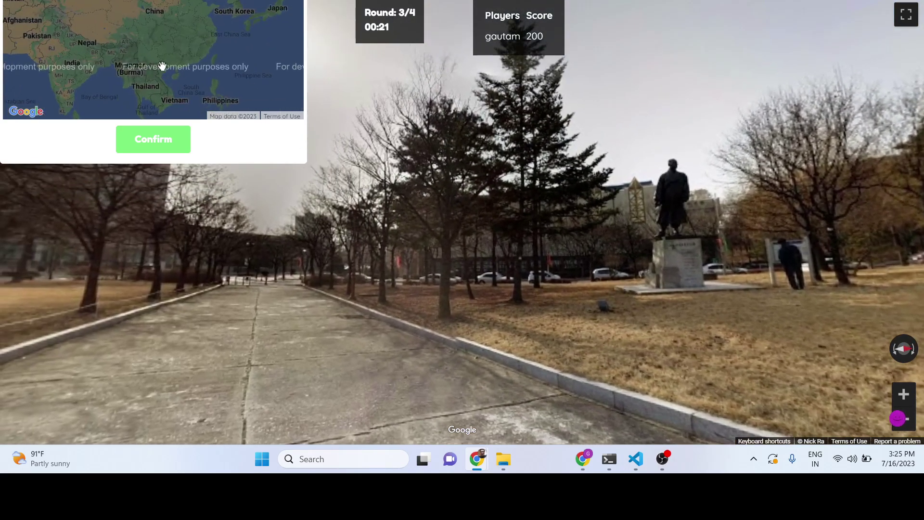
drag(160, 40, 178, 81)
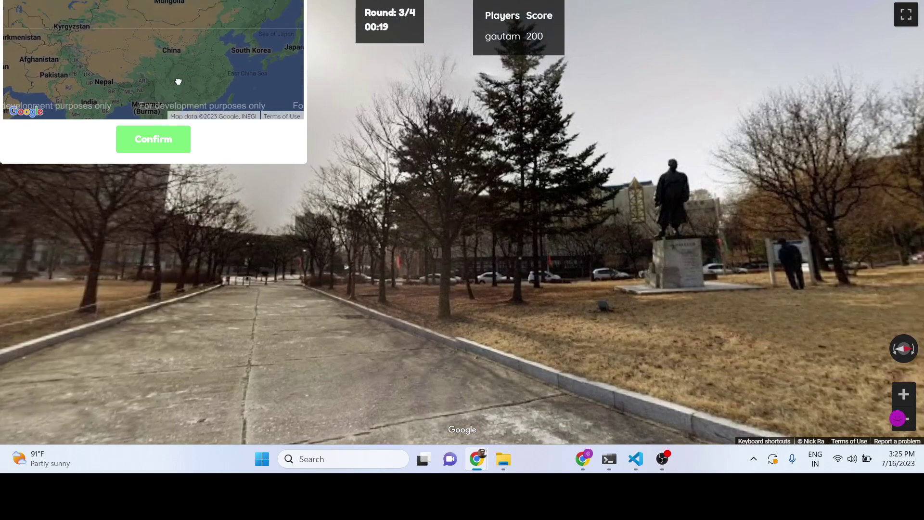
click(249, 42)
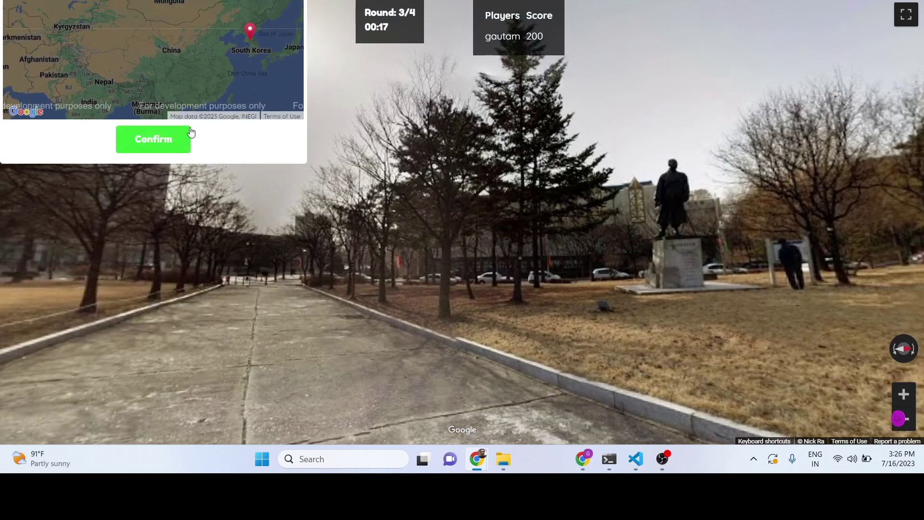
- Confirm the South Korea guess 80 km from the Seoul answer, check both pins, and continue to round four
click(179, 137)
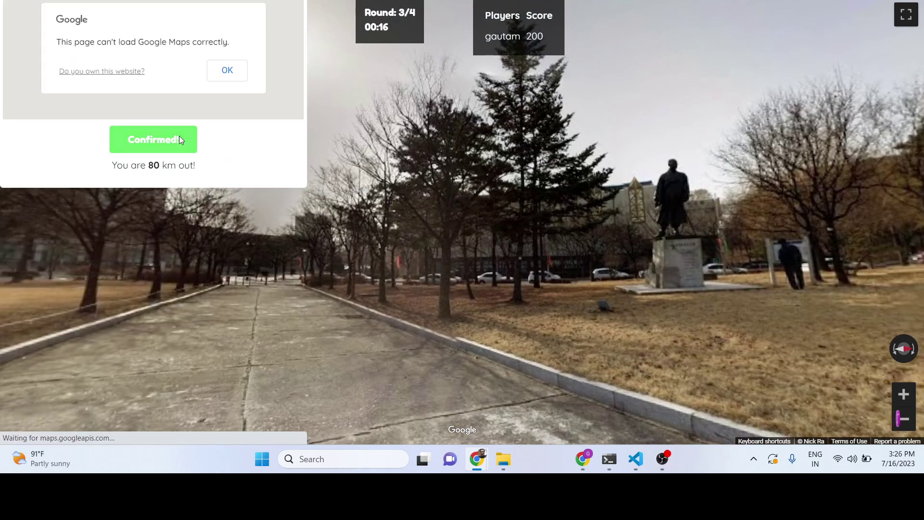
click(228, 72)
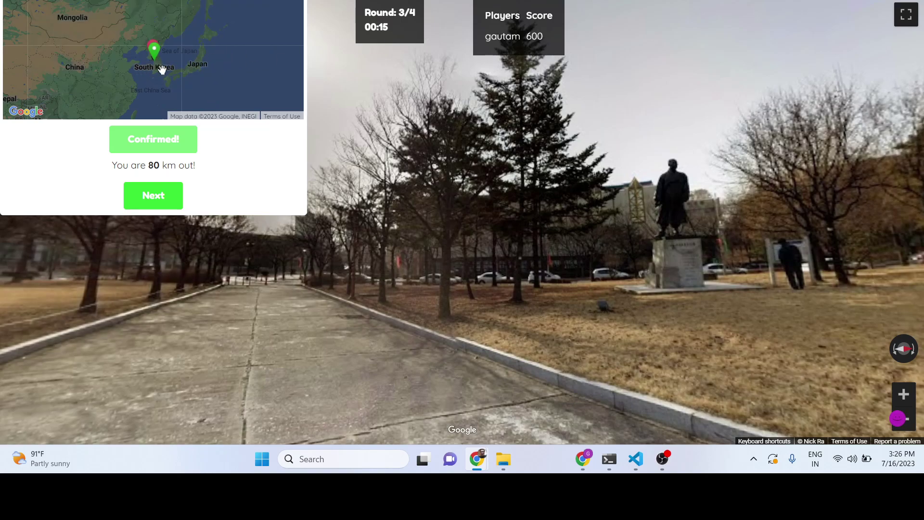
scroll(156, 64, up, 2)
scroll(153, 63, up, 1)
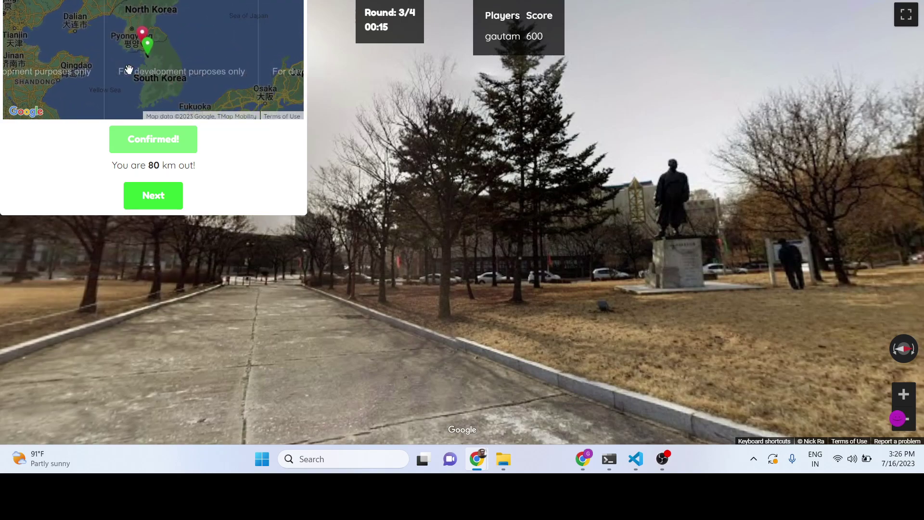
scroll(151, 62, up, 1)
scroll(148, 63, up, 1)
drag(148, 63, 160, 76)
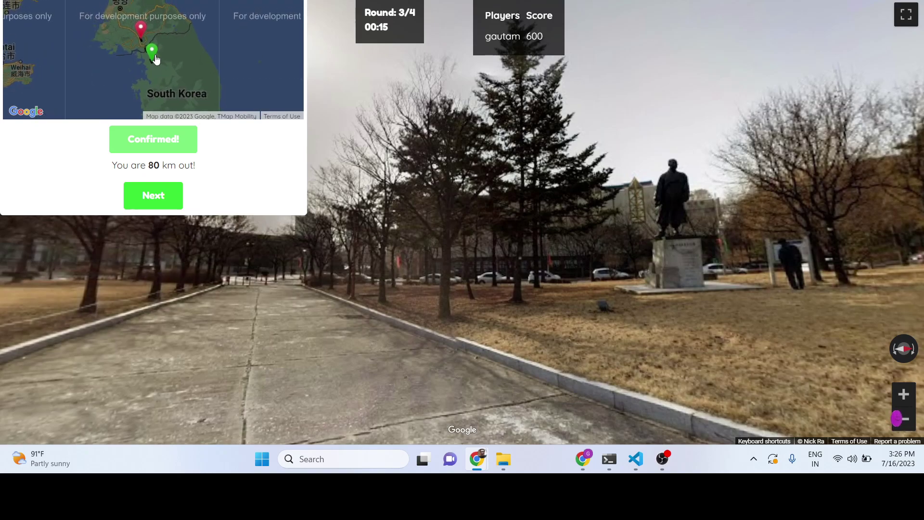
scroll(148, 51, up, 1)
scroll(141, 43, up, 1)
scroll(132, 35, up, 2)
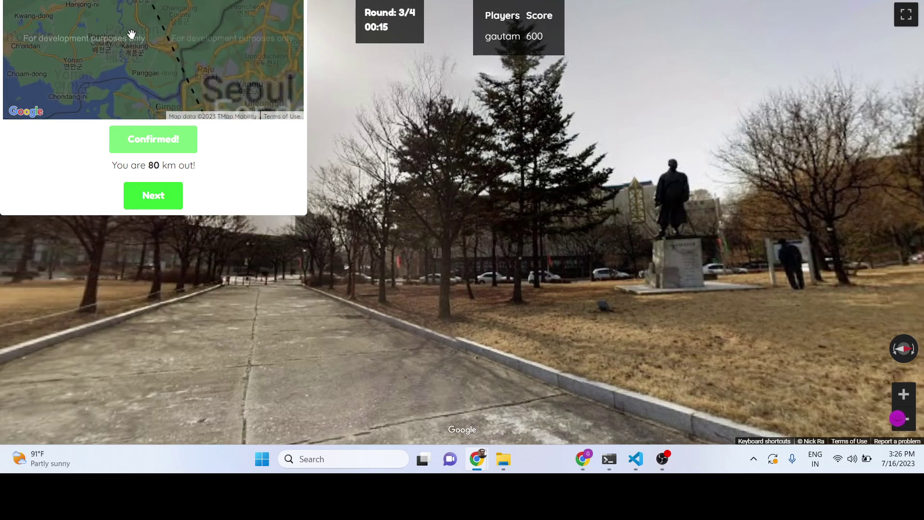
scroll(131, 35, down, 1)
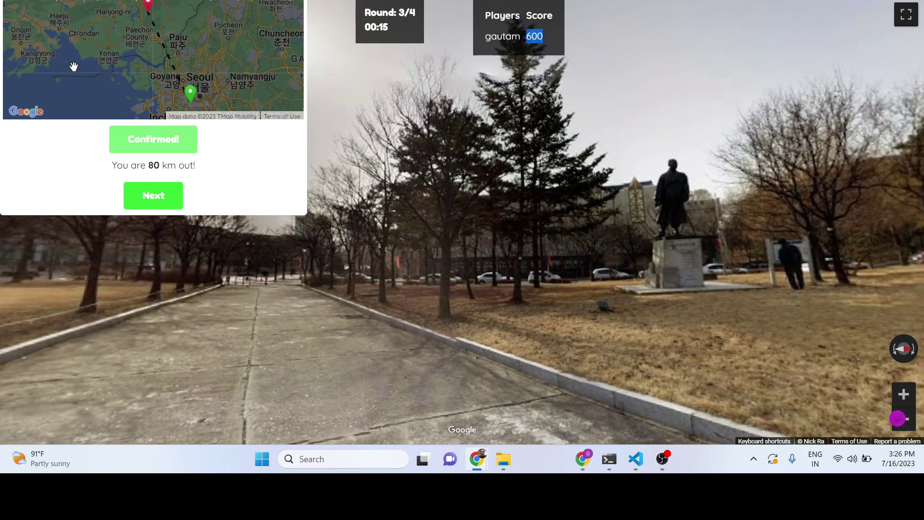
scroll(115, 81, down, 1)
scroll(128, 65, up, 1)
click(142, 198)
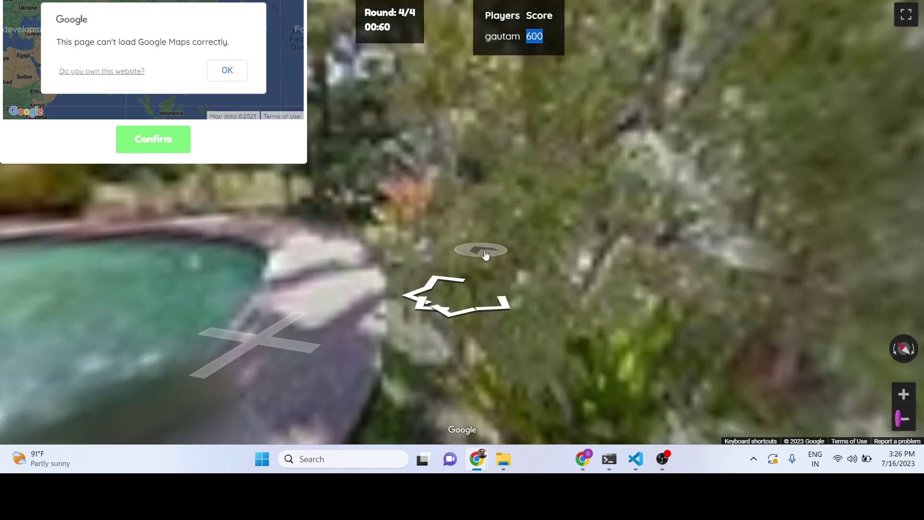
- Walk through the garden panorama past the pool and palm trees, looking around
click(486, 254)
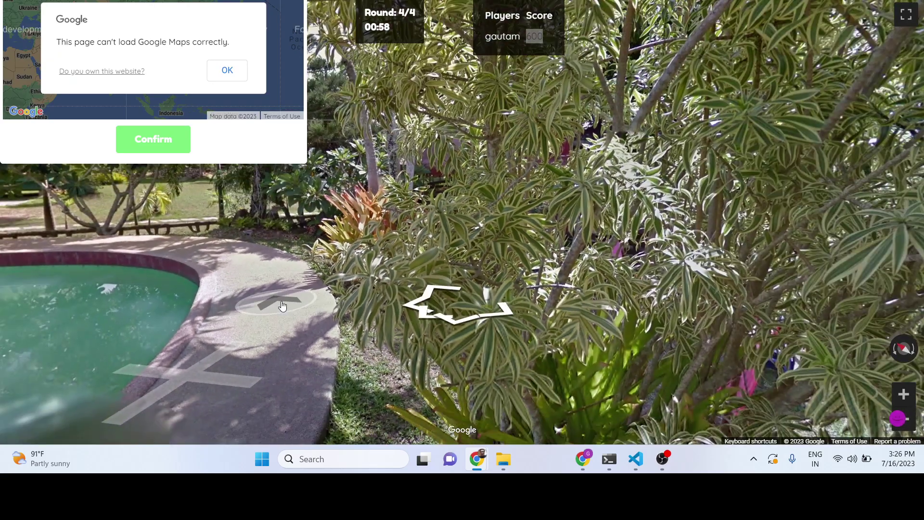
click(282, 306)
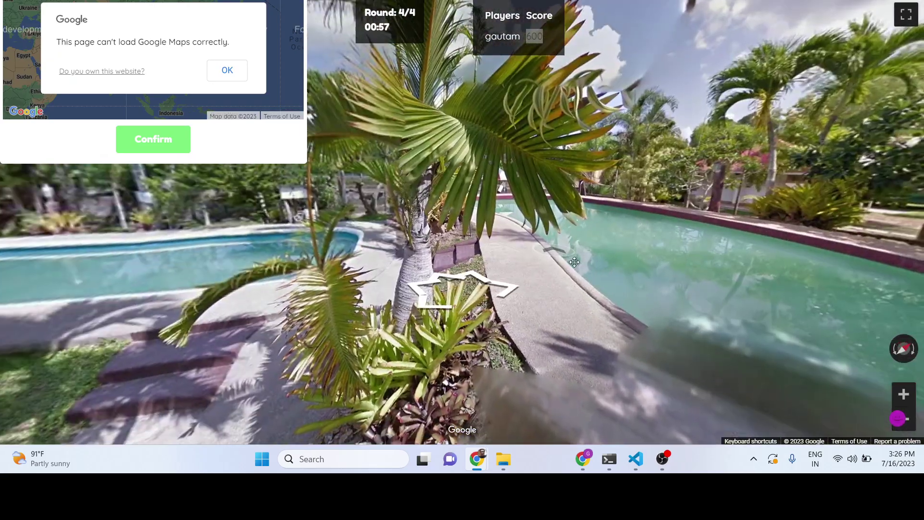
click(361, 225)
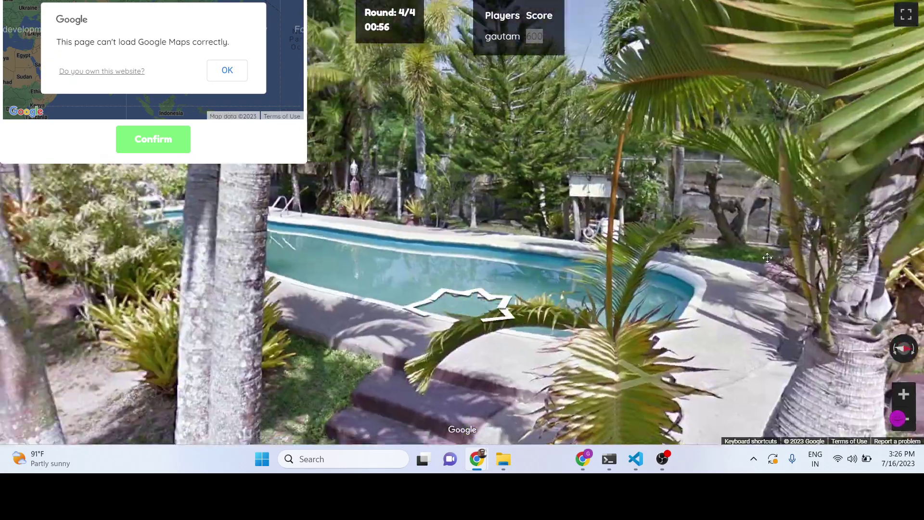
click(405, 238)
click(474, 269)
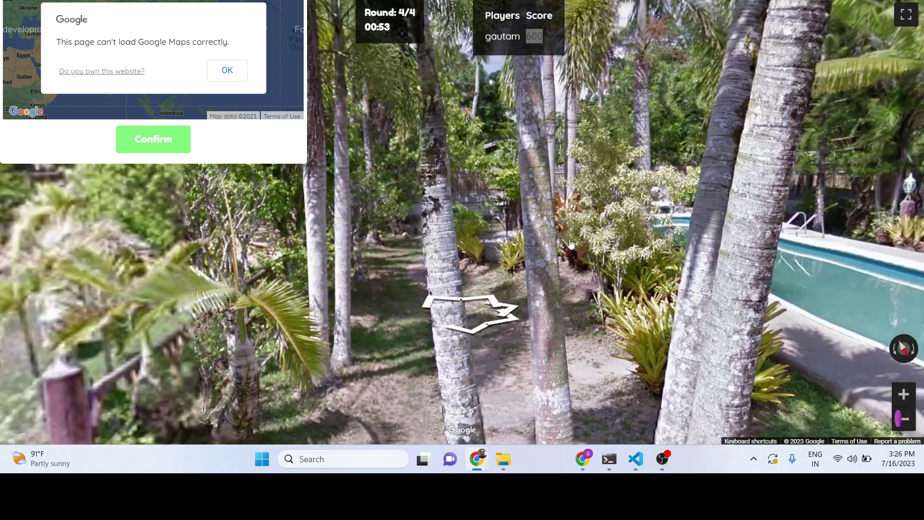
click(354, 235)
drag(354, 235, 563, 229)
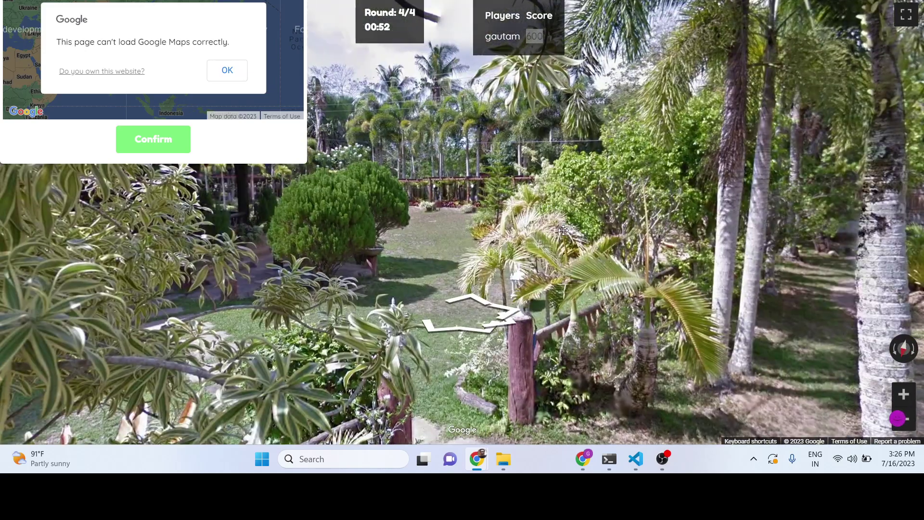
drag(506, 230, 547, 229)
click(472, 224)
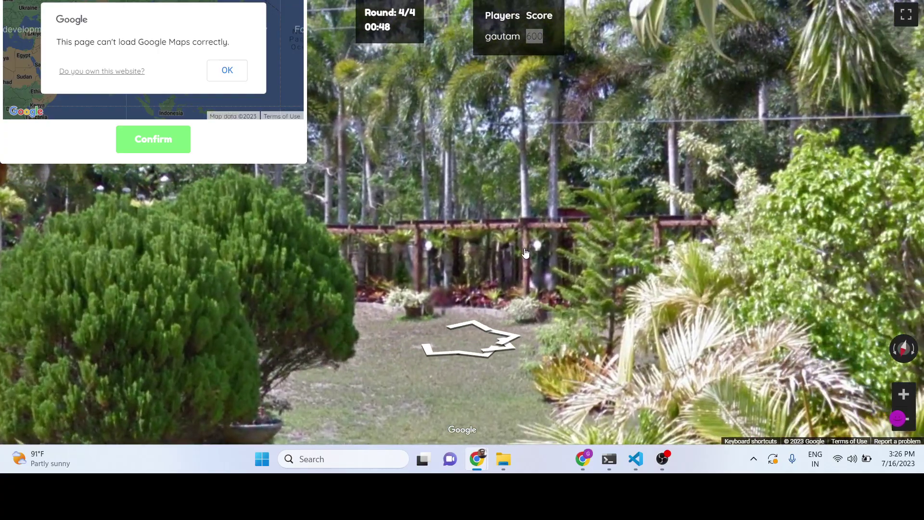
click(615, 233)
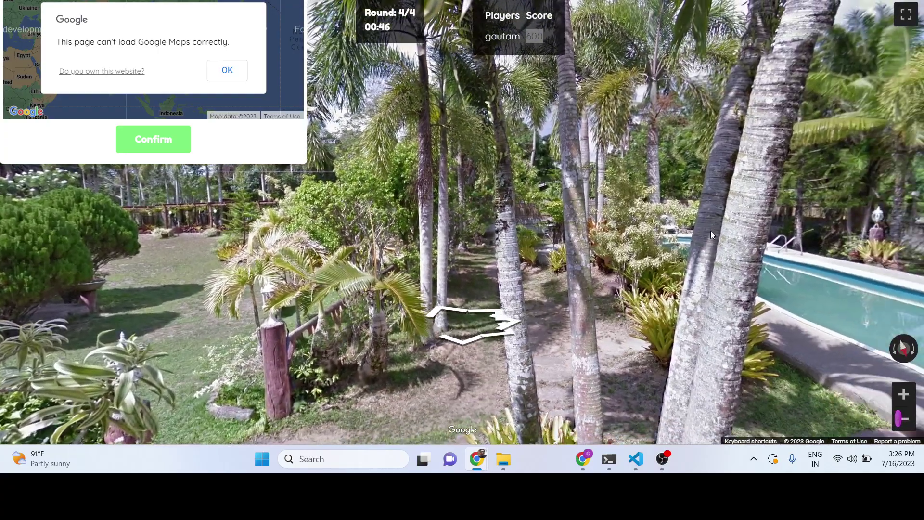
click(710, 230)
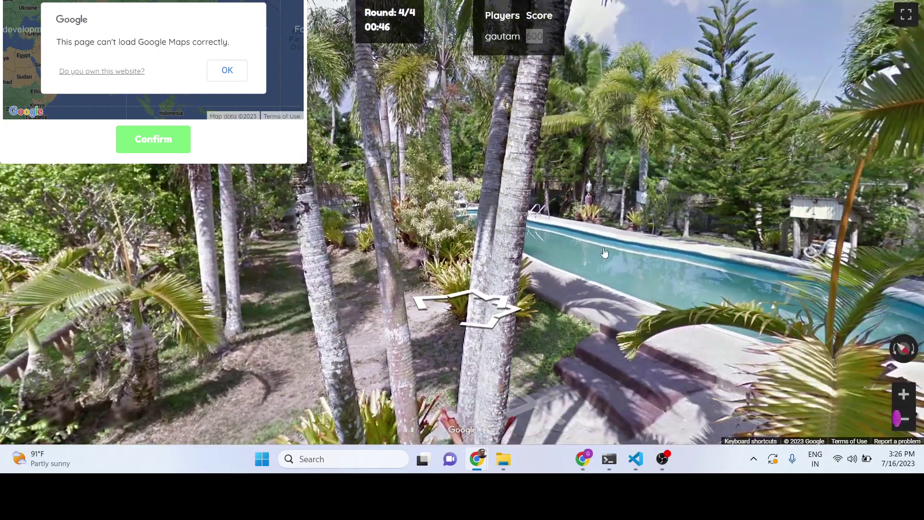
drag(710, 230, 401, 217)
- Place the final guess in mainland Southeast Asia and submit it, landing 2,759 km out
click(226, 69)
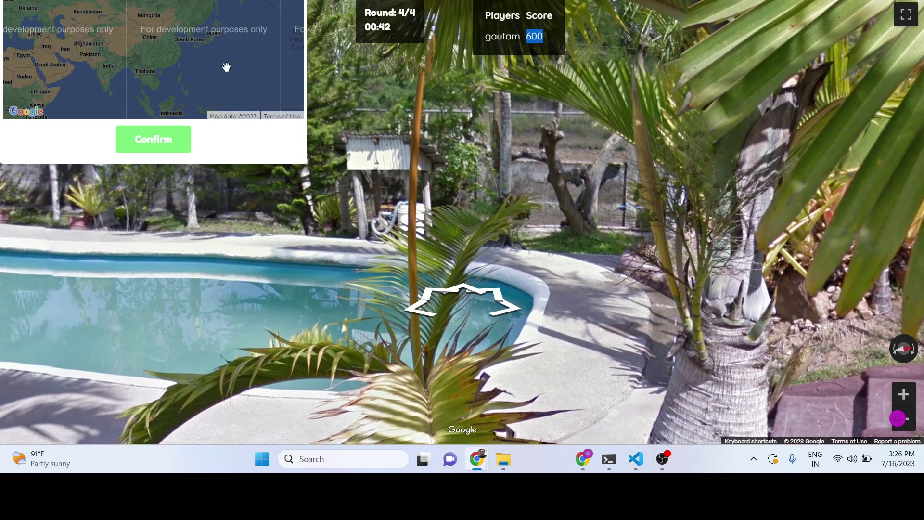
drag(167, 68, 248, 79)
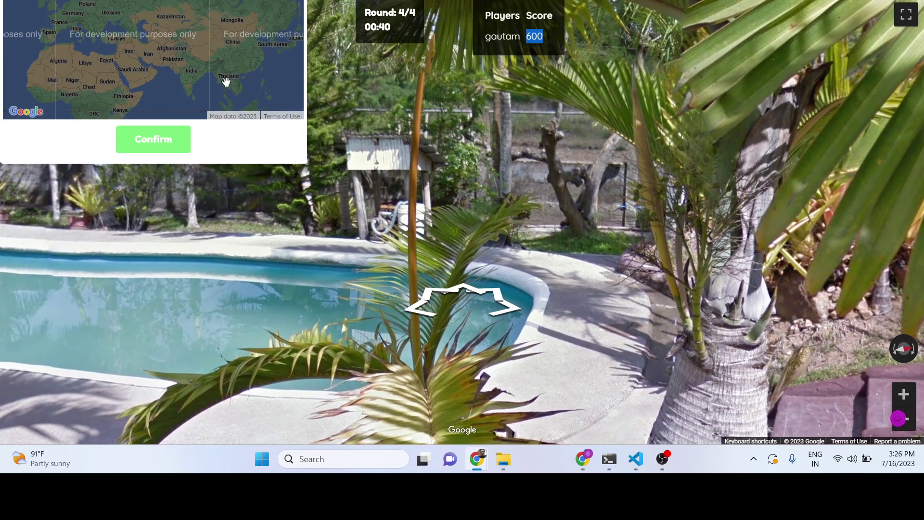
click(223, 76)
key(space)
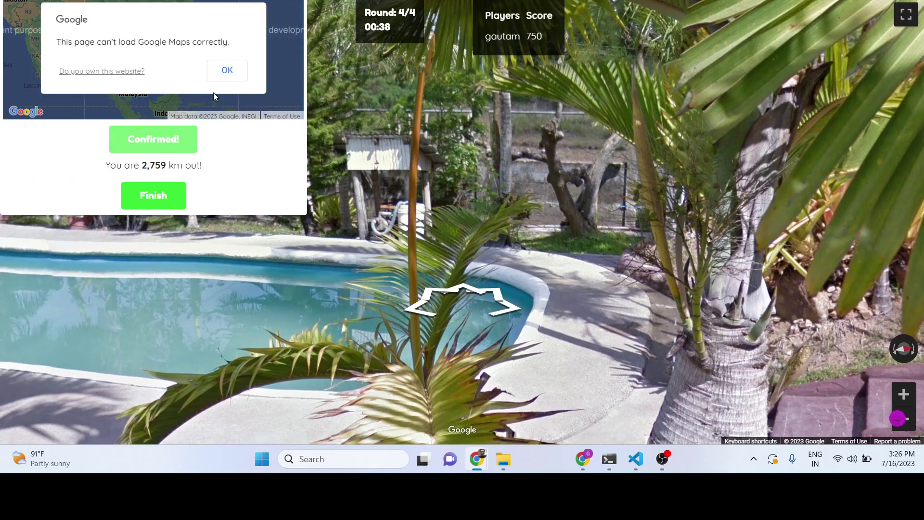
click(227, 71)
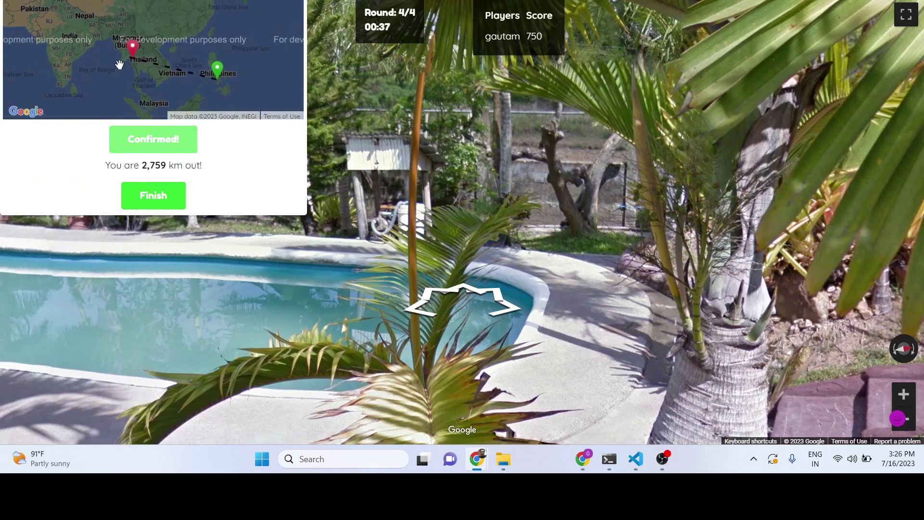
scroll(217, 72, up, 2)
scroll(217, 76, up, 2)
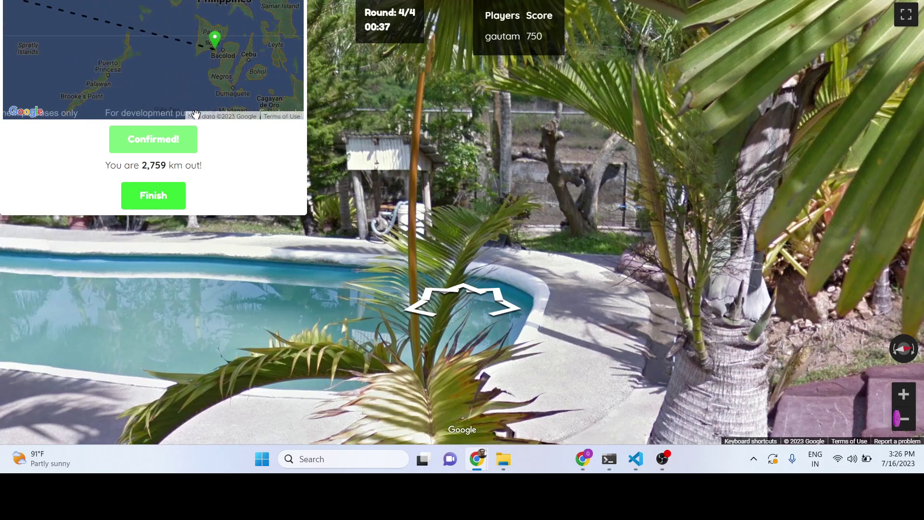
- Finish the game, view gautam's winning 750 score, and choose Play Again
click(151, 196)
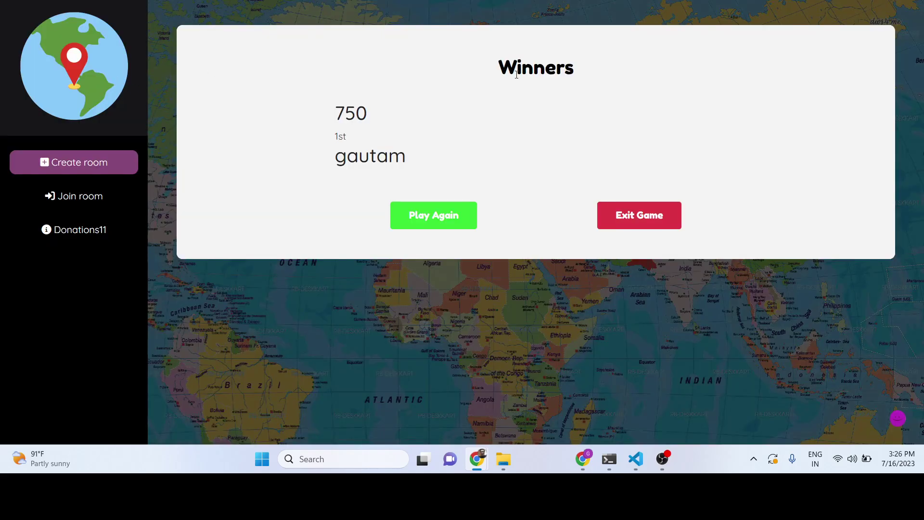
double_click(344, 110)
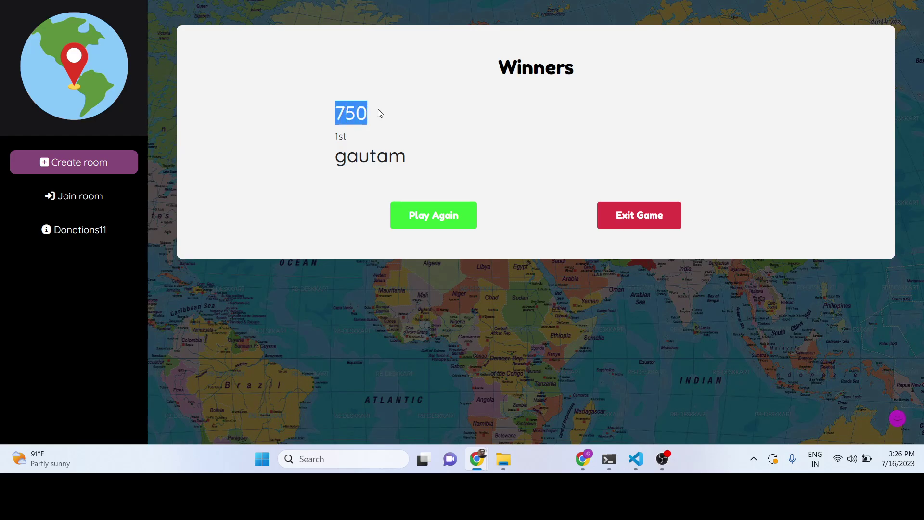
drag(359, 145, 375, 158)
click(429, 184)
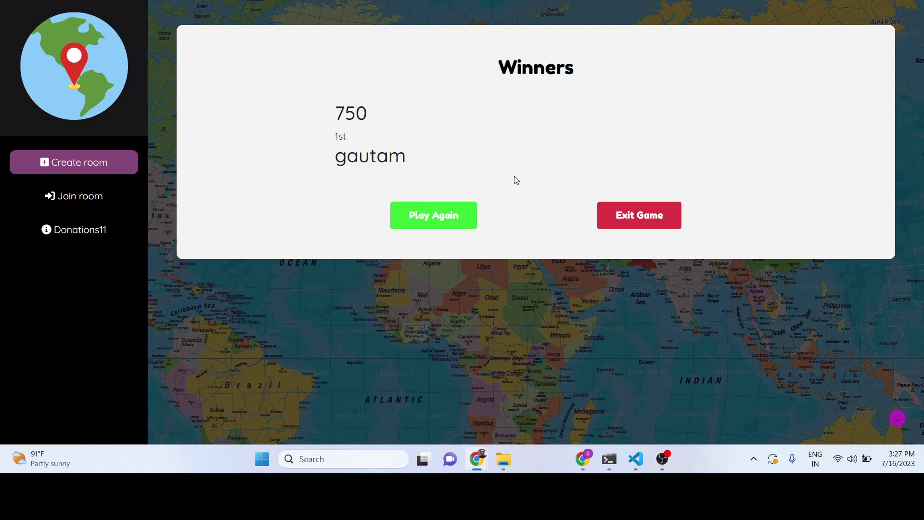
click(443, 214)
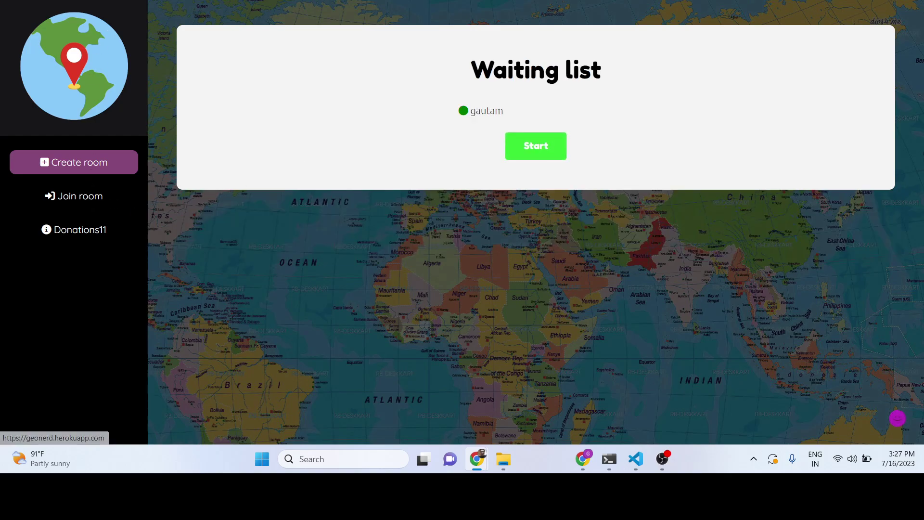
- Copy and re-paste the GeoNerd site address to reload a blank Create room form
right_click(130, 0)
click(171, 71)
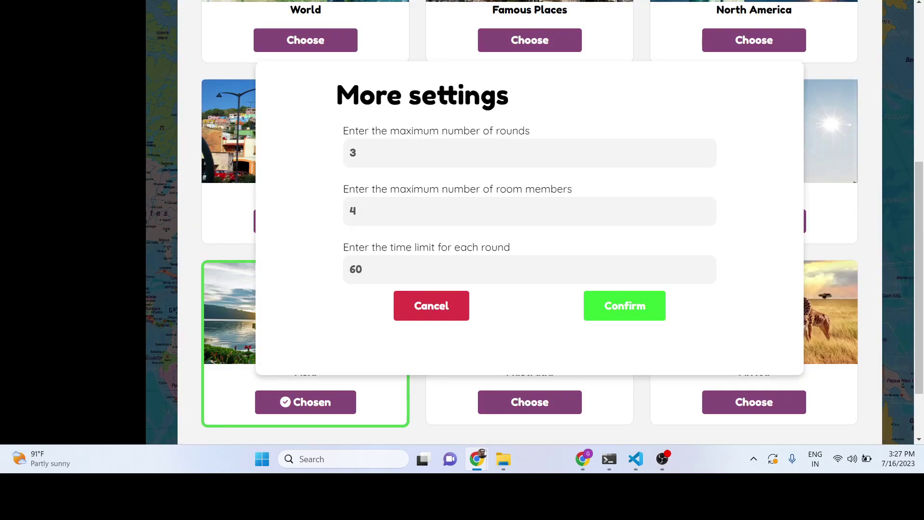
right_click(338, 1)
right_click(292, 0)
click(325, 77)
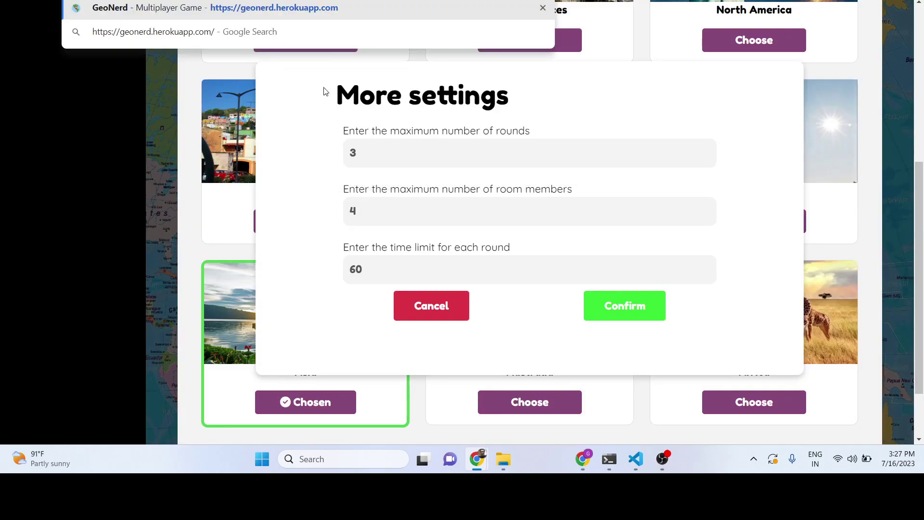
key(Return)
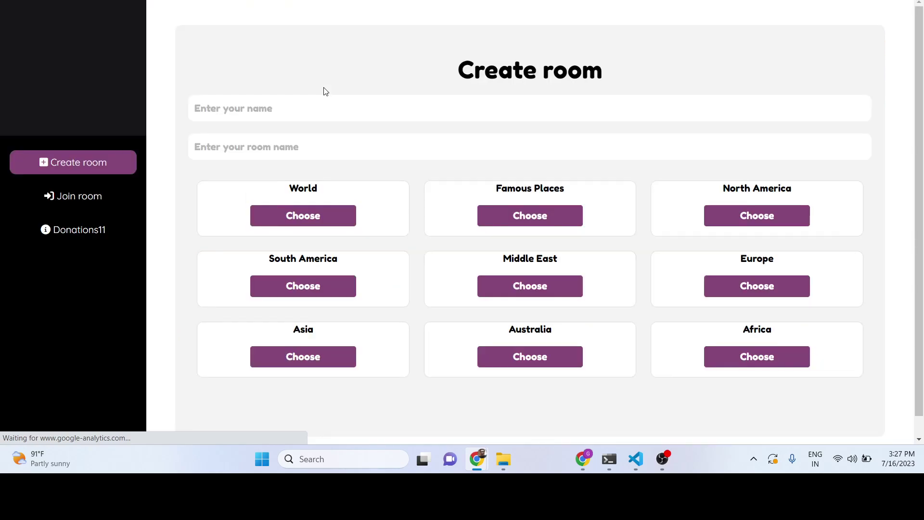
- Join room myroom as player John after correcting the room name, then leave full screen
click(91, 195)
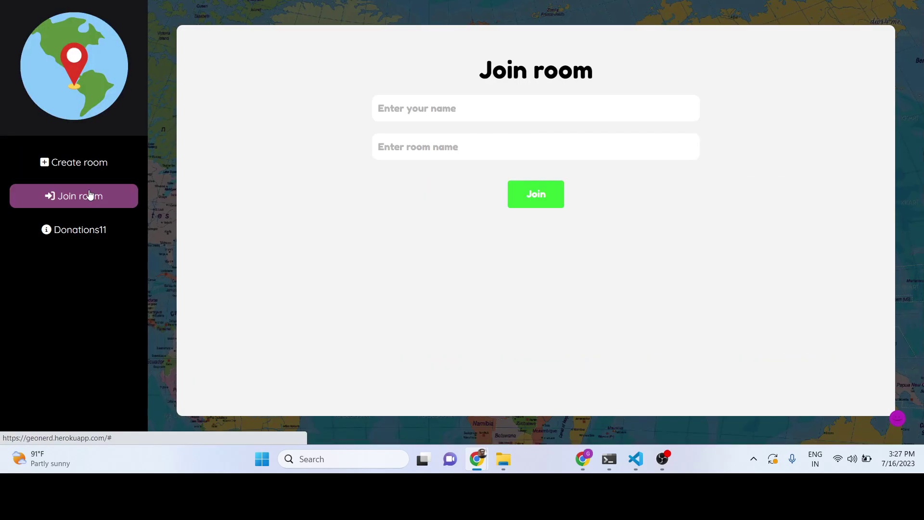
click(407, 111)
text(John)
click(406, 111)
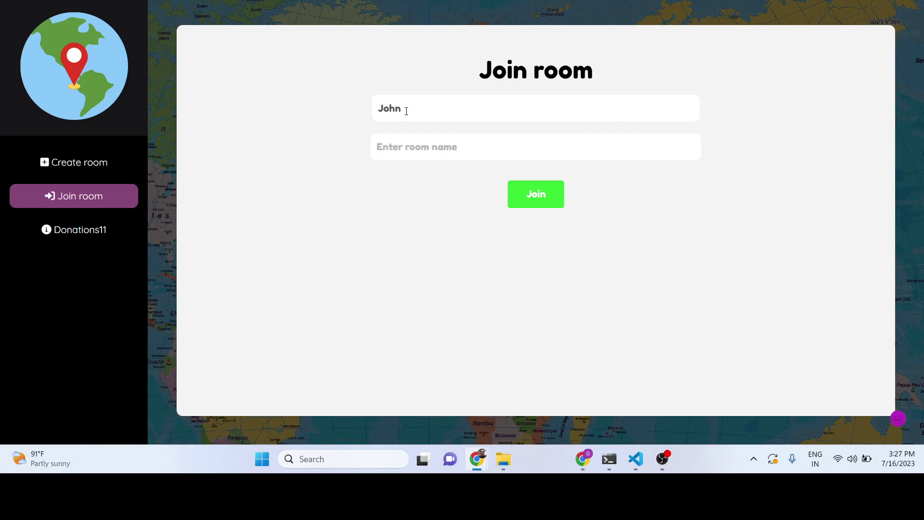
key(Tab)
text(r)
key(BackSpace)
text(myroom)
click(519, 203)
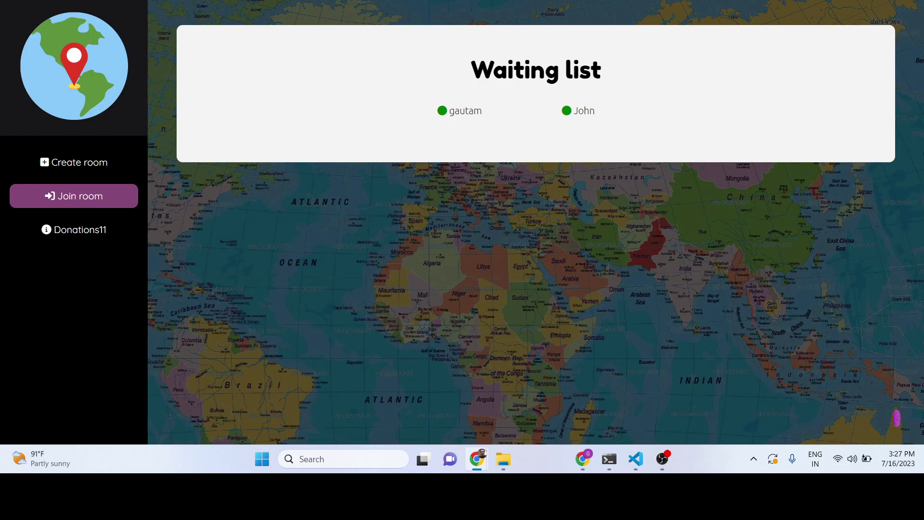
key(F11)
- Put the guest window on the right and the host on the left, resizing both to fit
drag(435, 12, 698, 27)
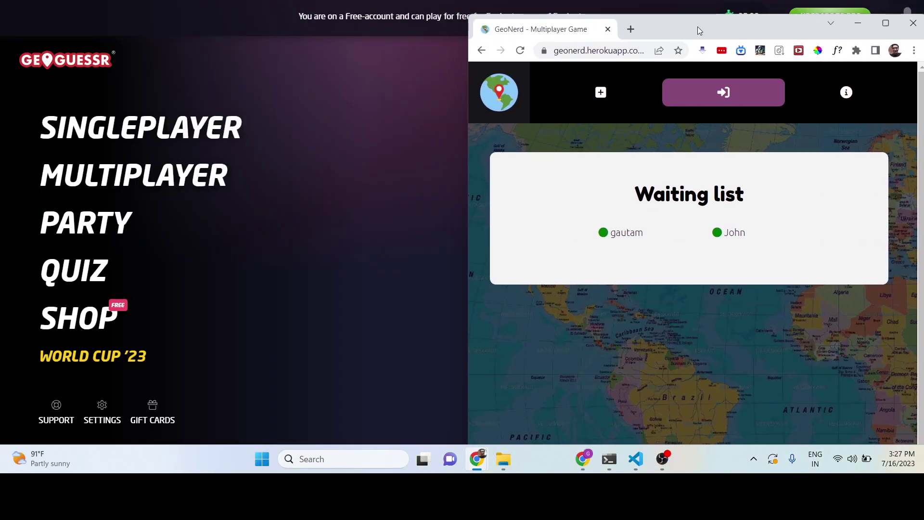
key(alt+Tab)
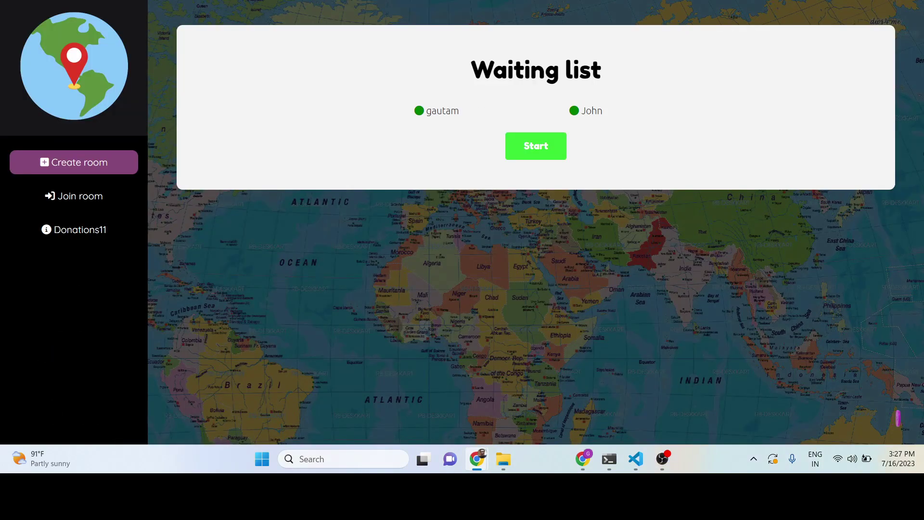
key(F11)
drag(527, 51, 216, 21)
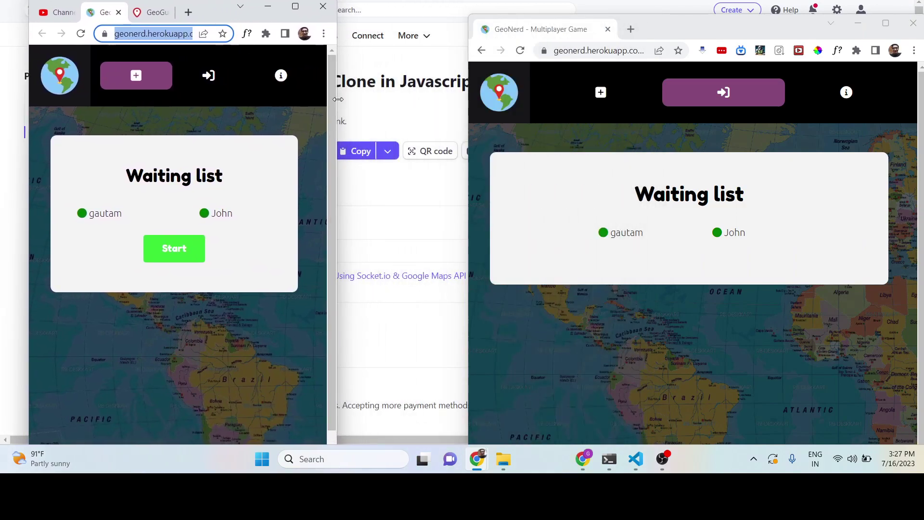
drag(331, 99, 470, 112)
drag(664, 45, 722, 19)
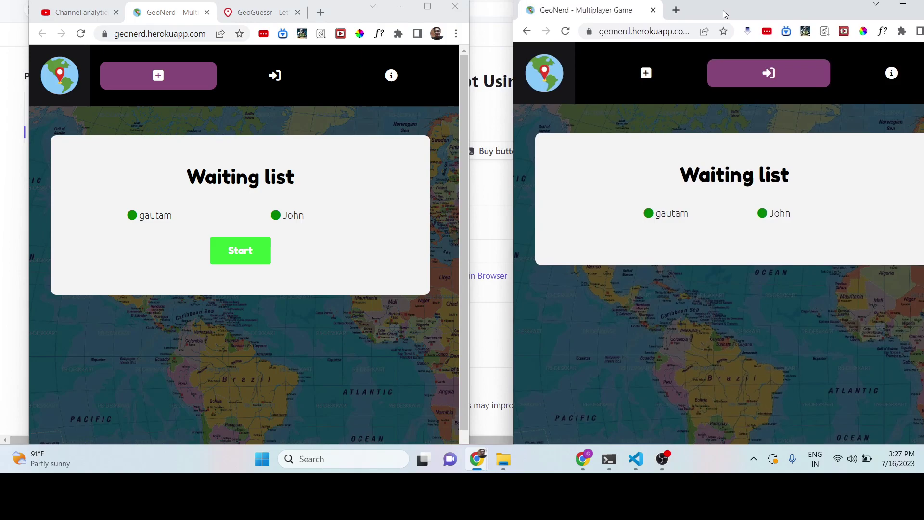
drag(522, 106, 514, 134)
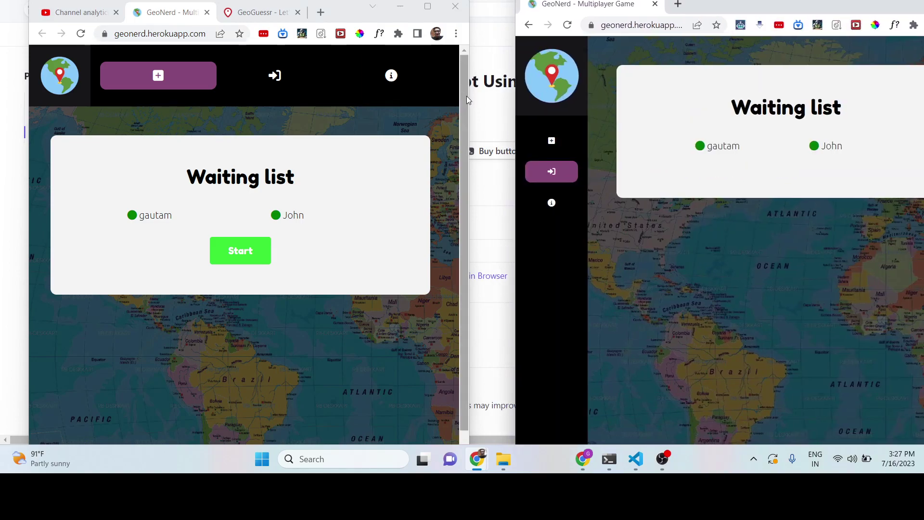
drag(468, 97, 514, 104)
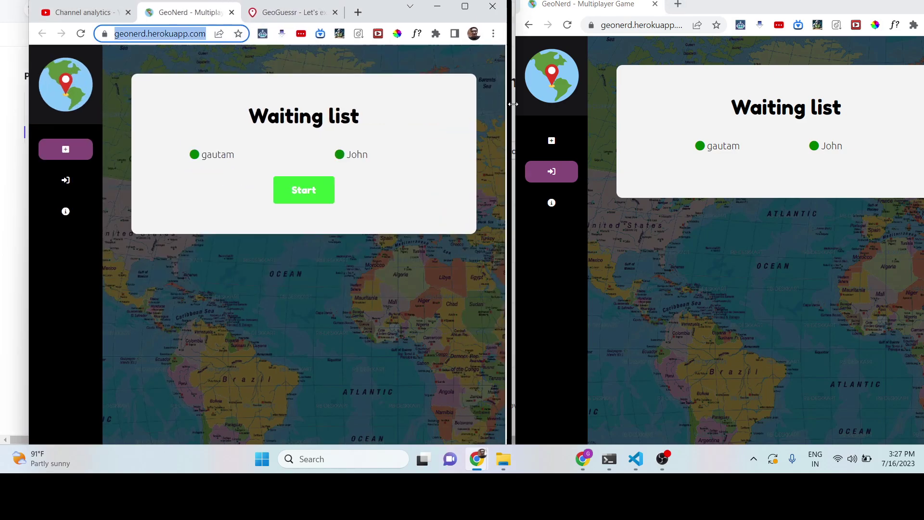
drag(748, 6, 740, 6)
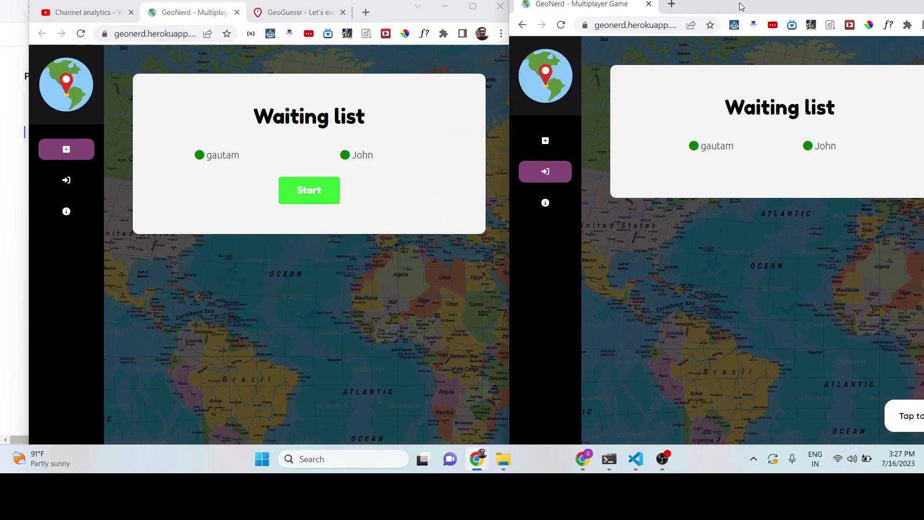
- Start the multiplayer game and explore the round-1 temple scene while tidying both windows
click(300, 194)
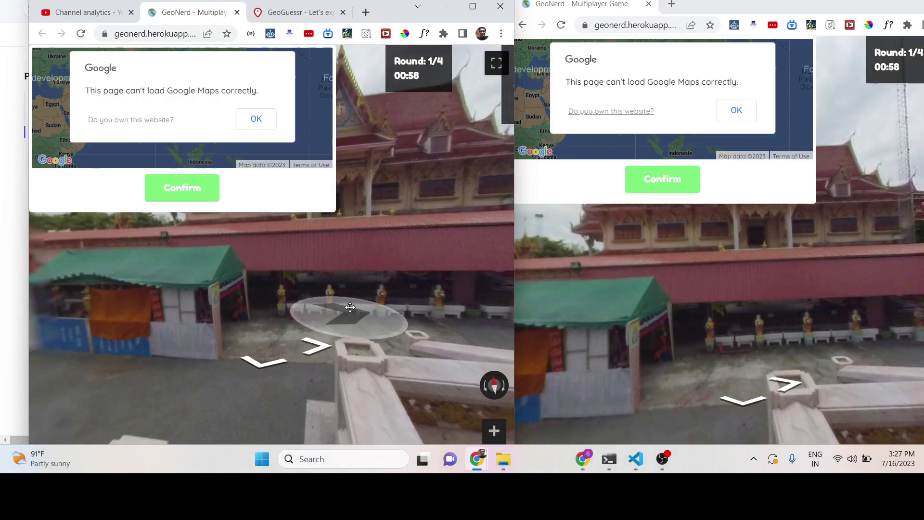
drag(371, 263, 305, 335)
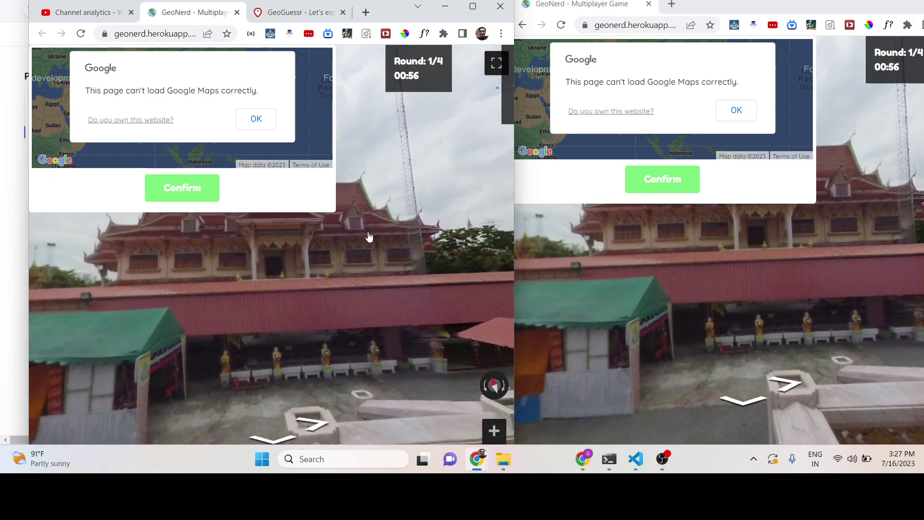
click(243, 120)
mouse_move(347, 276)
mouse_down()
mouse_move(277, 324)
mouse_move(436, 231)
mouse_up()
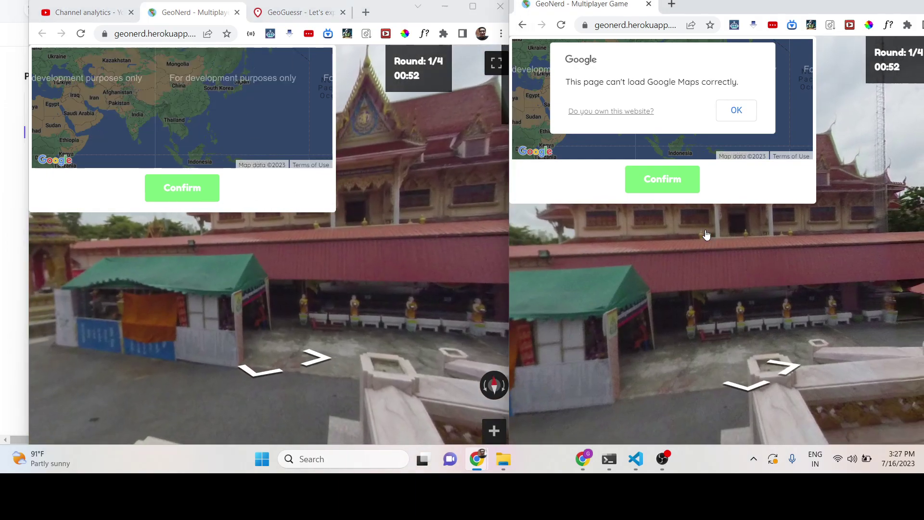
click(737, 114)
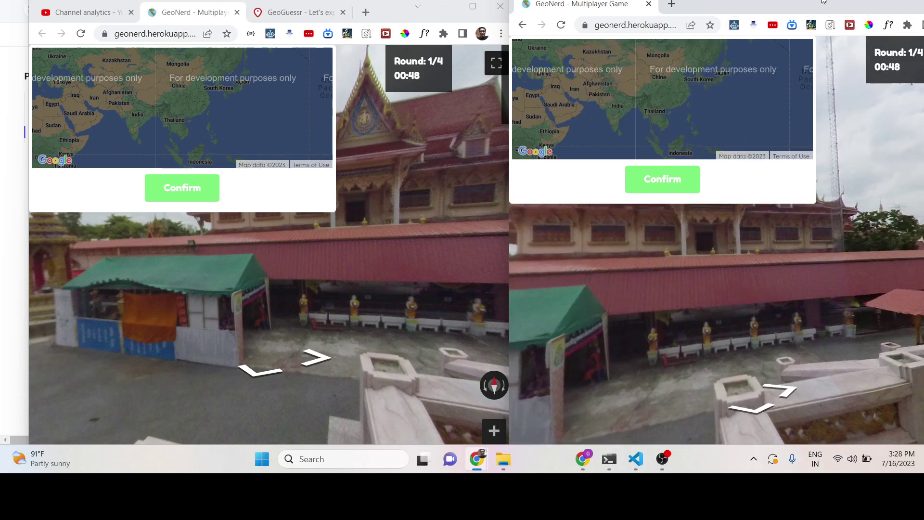
drag(822, 2, 802, 0)
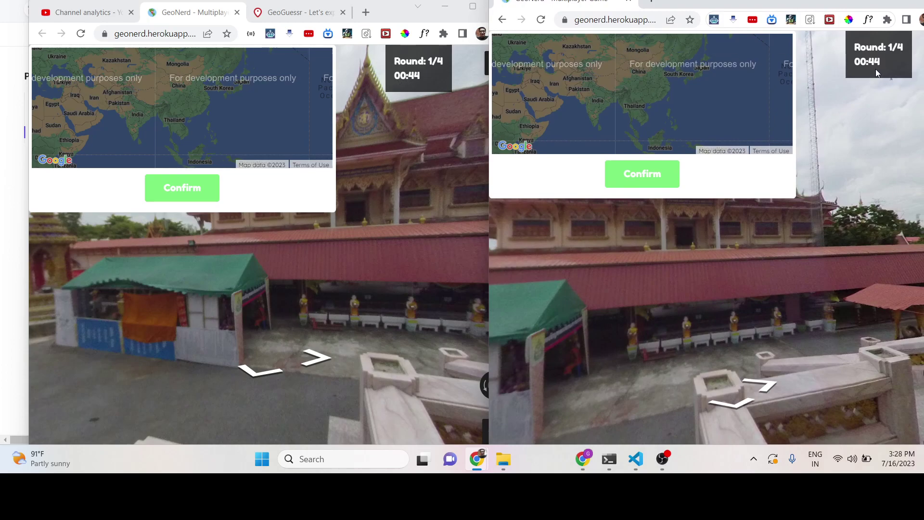
drag(385, 12, 361, 0)
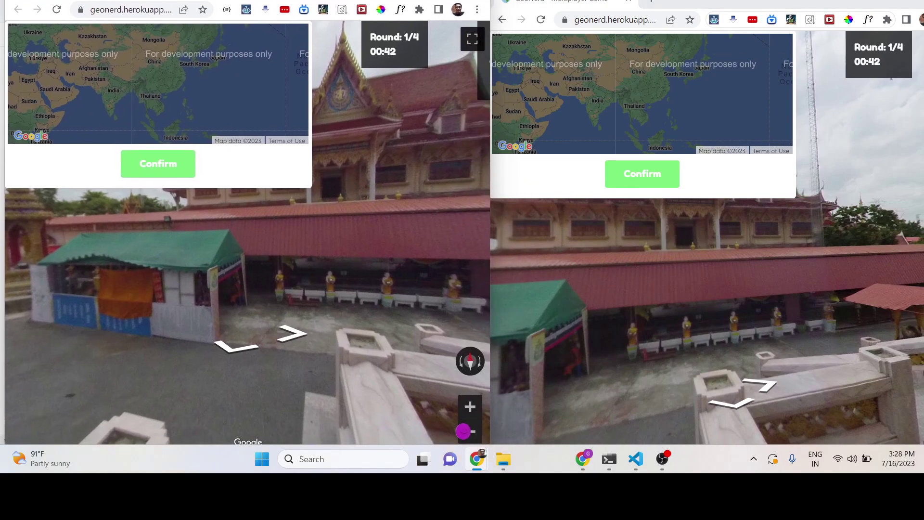
drag(733, 2, 719, 1)
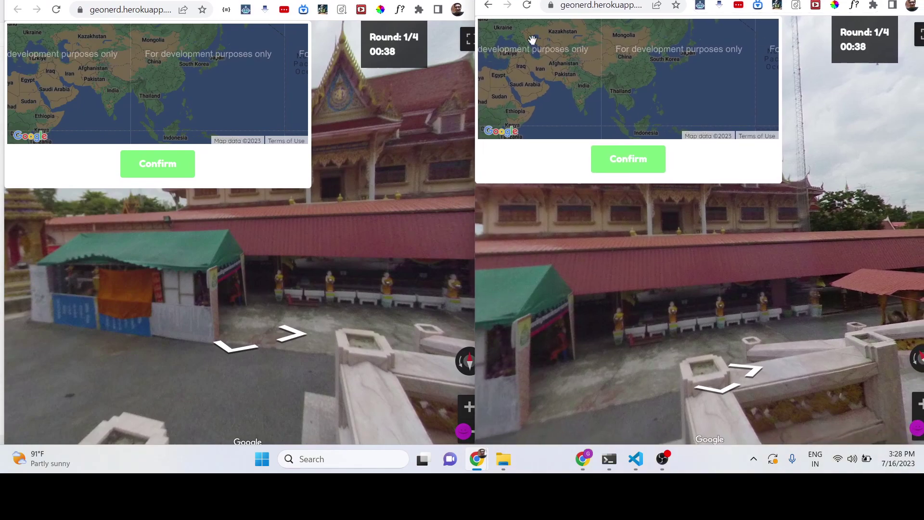
drag(317, 254, 246, 269)
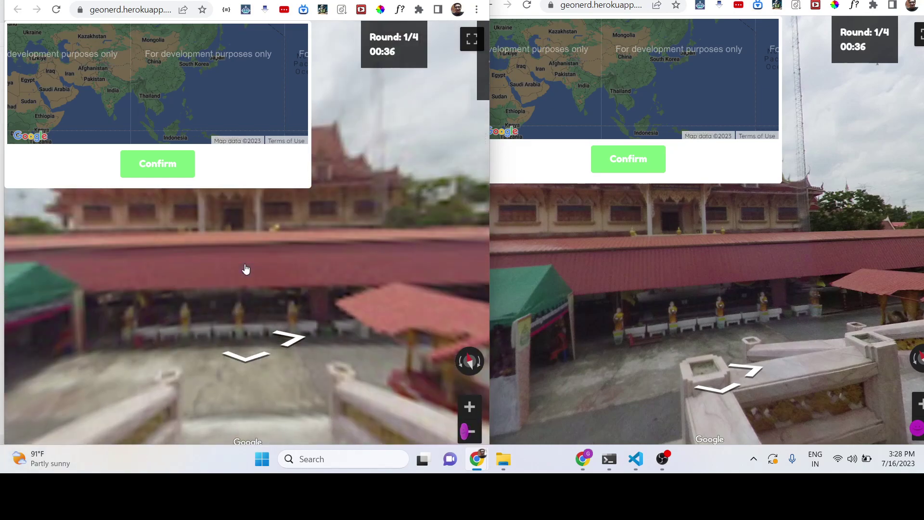
click(261, 262)
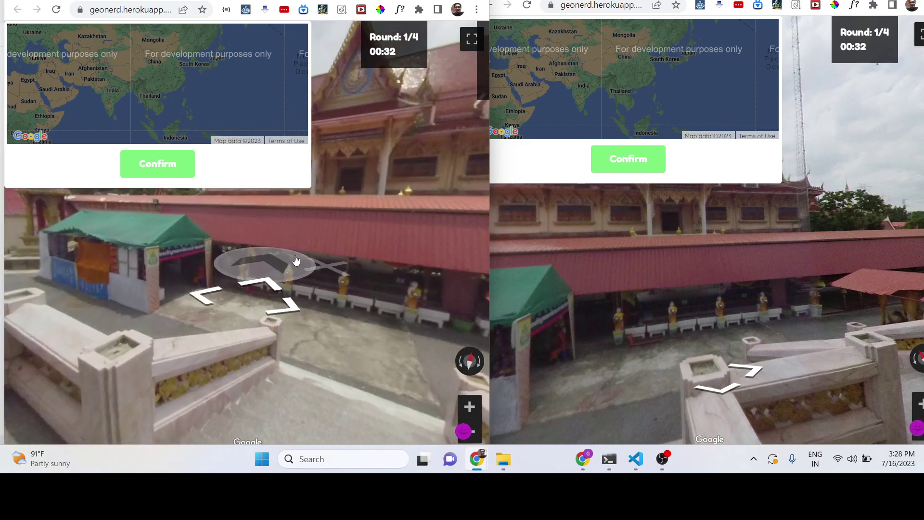
click(810, 245)
- Confirm John's 1,857 km and gautam's 3,917 km guesses, then advance to round 2
click(583, 91)
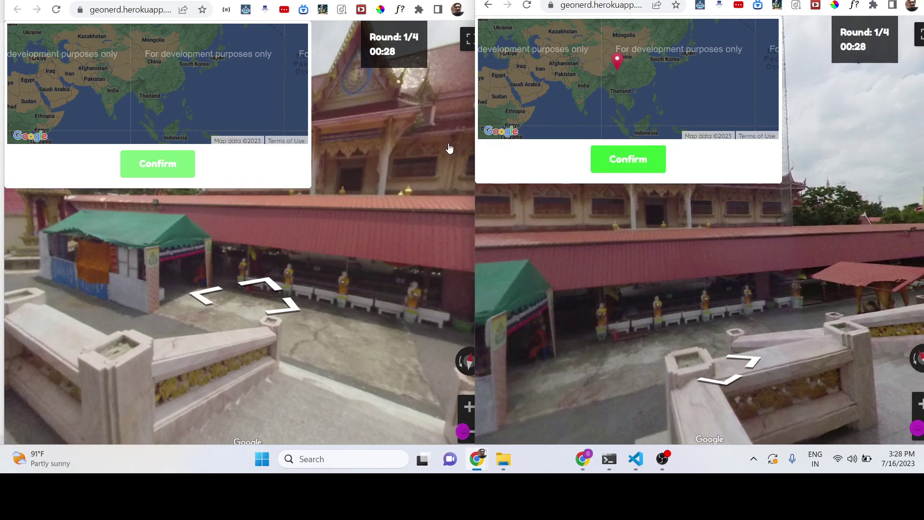
click(641, 160)
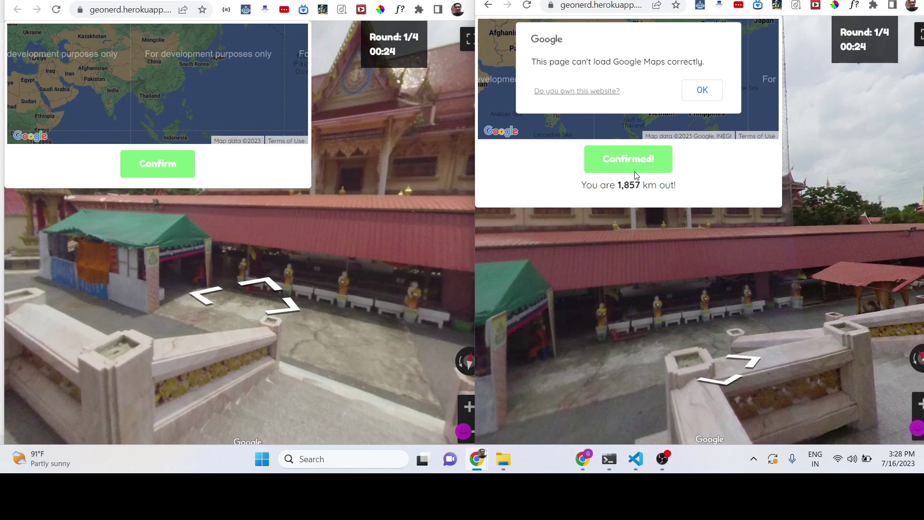
click(702, 91)
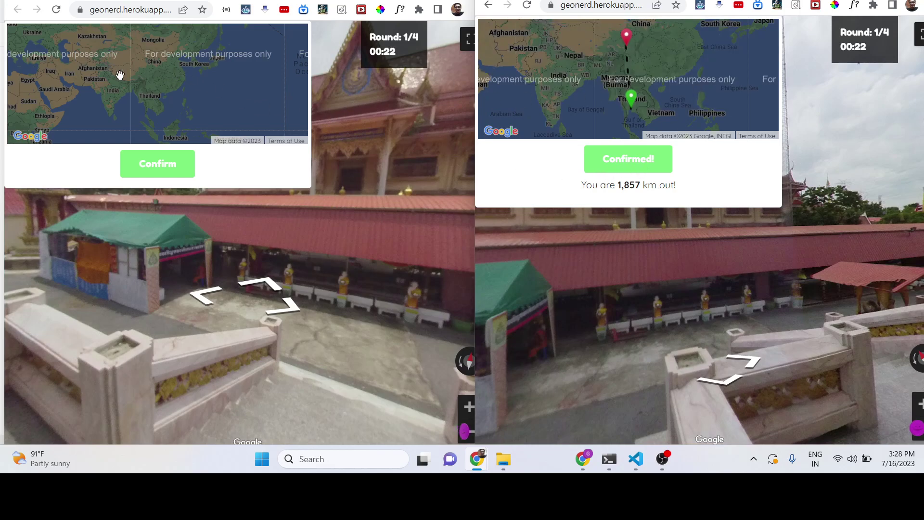
click(93, 69)
click(148, 162)
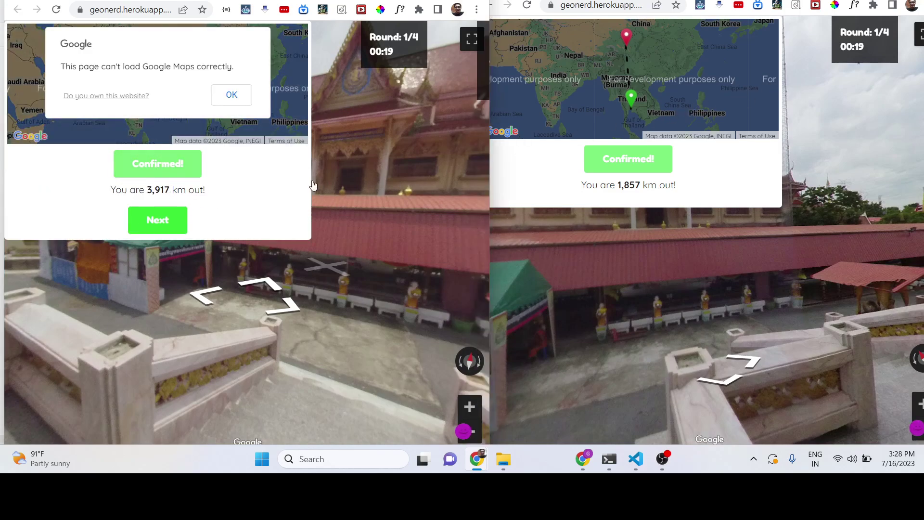
click(141, 222)
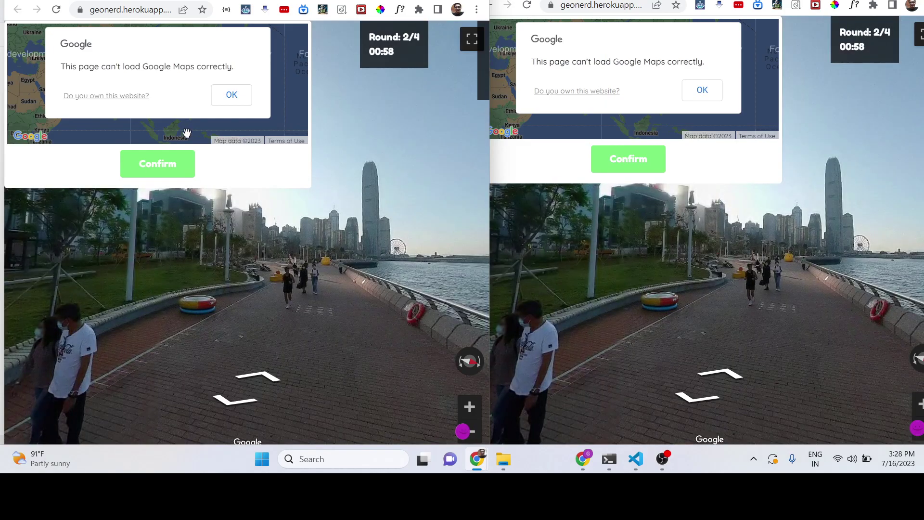
- Pan the host's guess map toward Africa and walk the guest along the promenade toward the sculpture
click(231, 97)
mouse_move(157, 102)
mouse_down()
mouse_move(182, 107)
mouse_move(101, 107)
mouse_up()
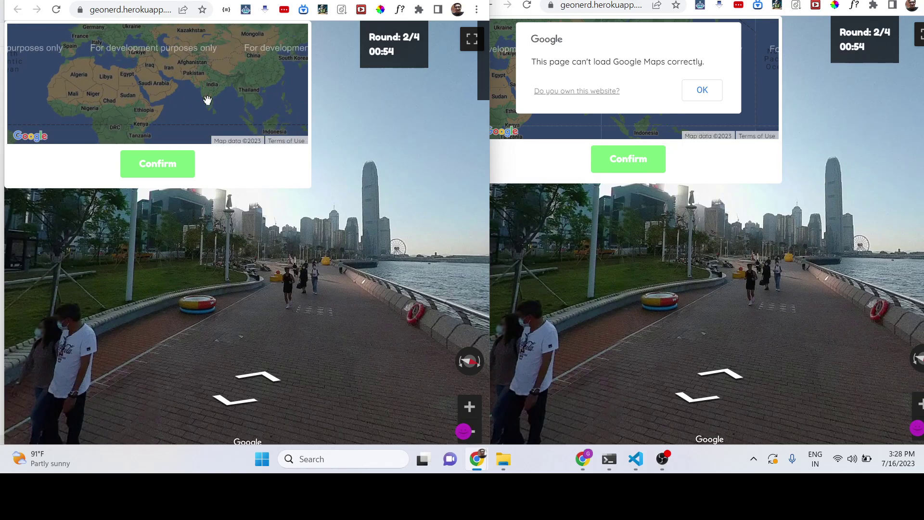
click(797, 155)
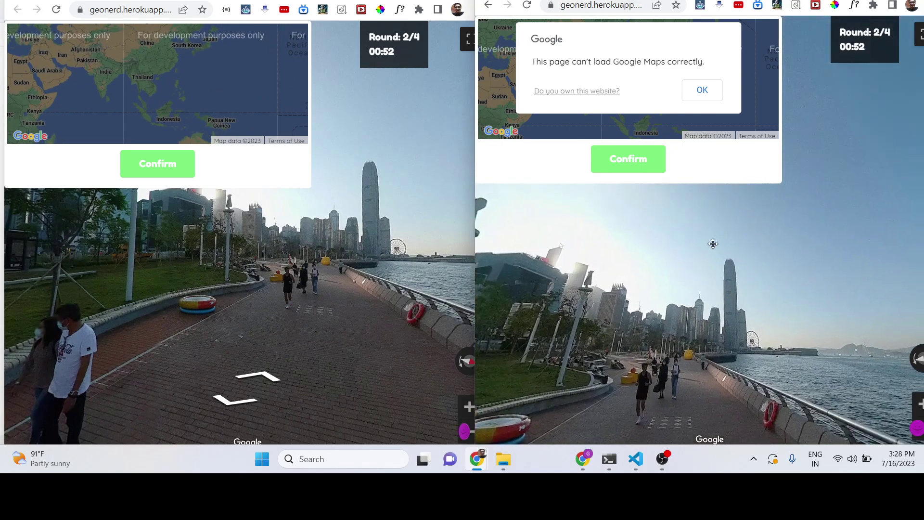
mouse_move(797, 155)
mouse_down()
mouse_move(661, 345)
mouse_move(721, 319)
mouse_up()
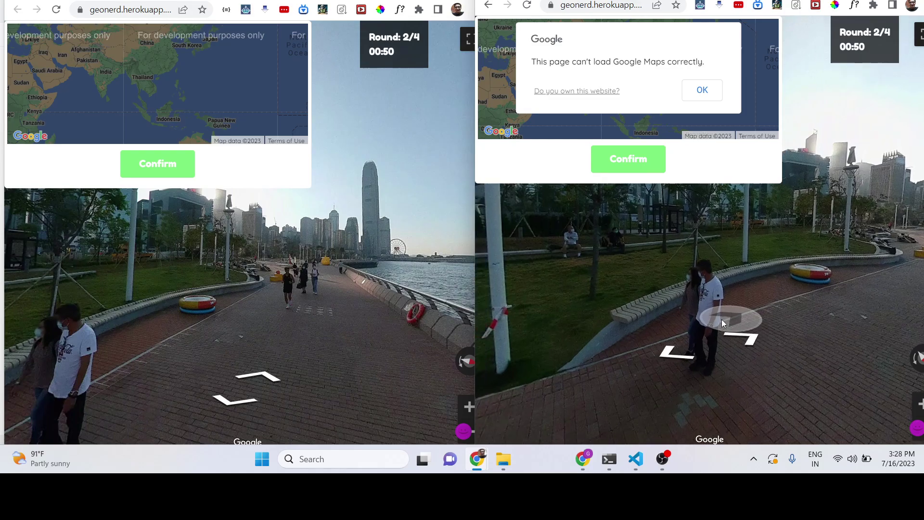
click(754, 309)
drag(732, 267, 815, 237)
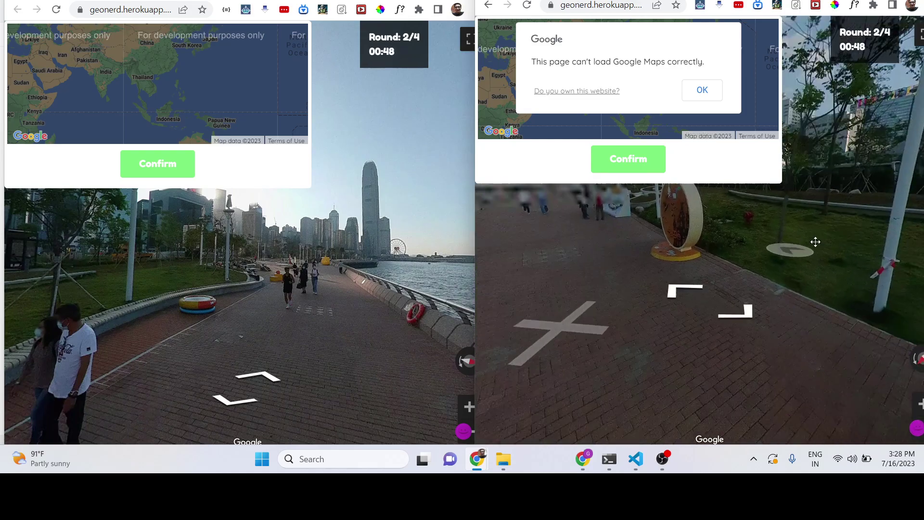
- Turn both views toward the skyline, convention centre, city towers and waterfront
click(710, 90)
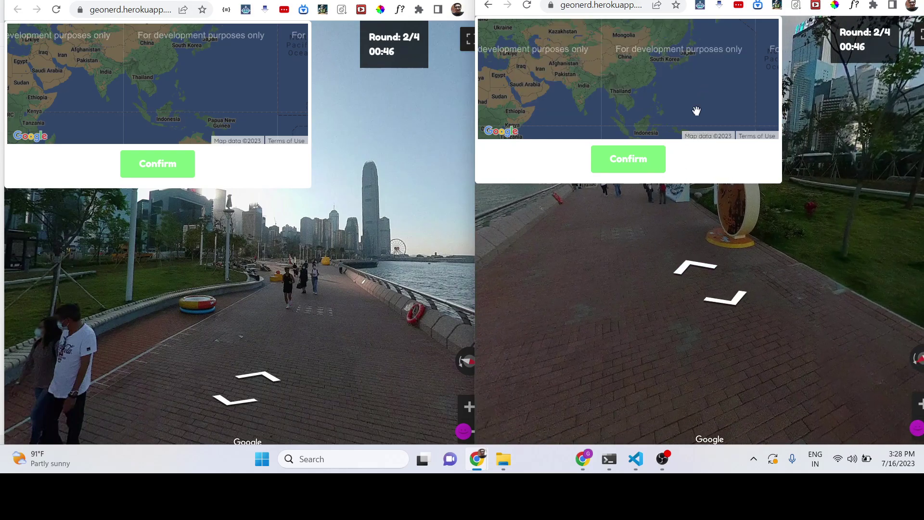
mouse_move(639, 280)
mouse_down()
mouse_move(749, 326)
mouse_move(816, 318)
mouse_up()
drag(217, 289, 298, 286)
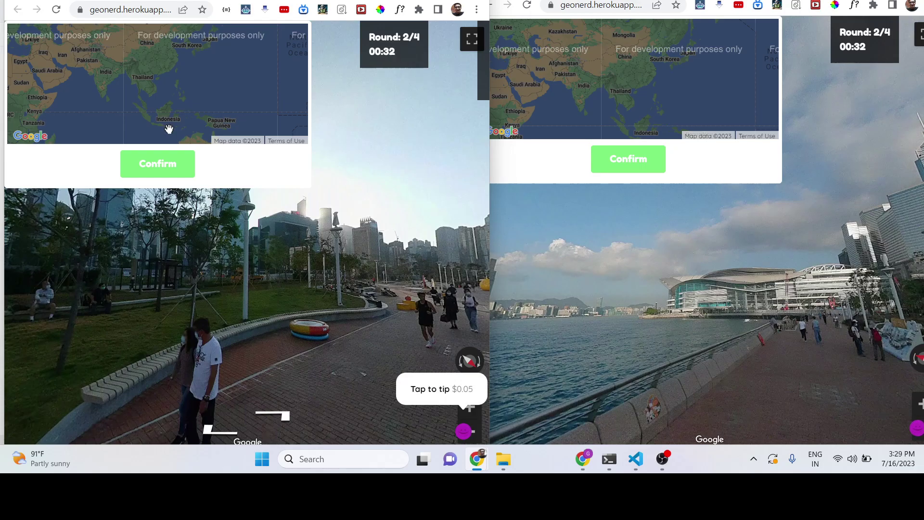
drag(753, 272, 693, 285)
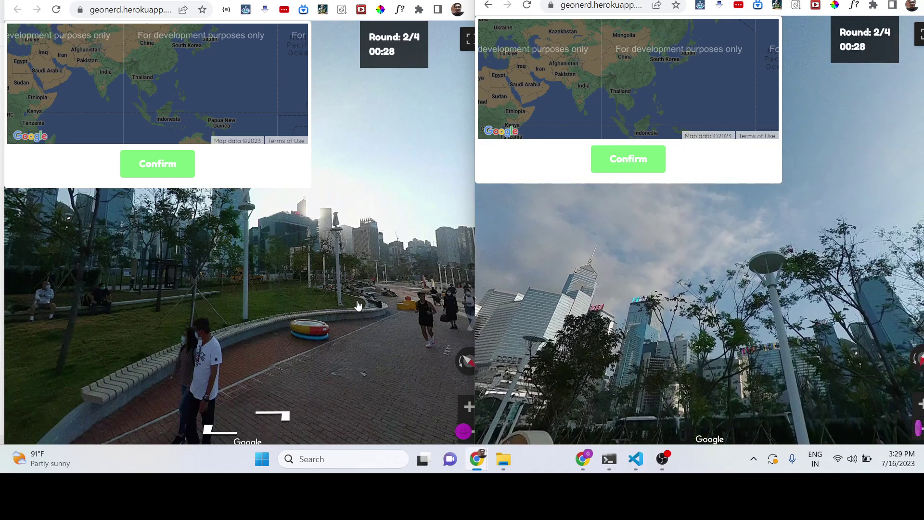
drag(362, 251, 289, 250)
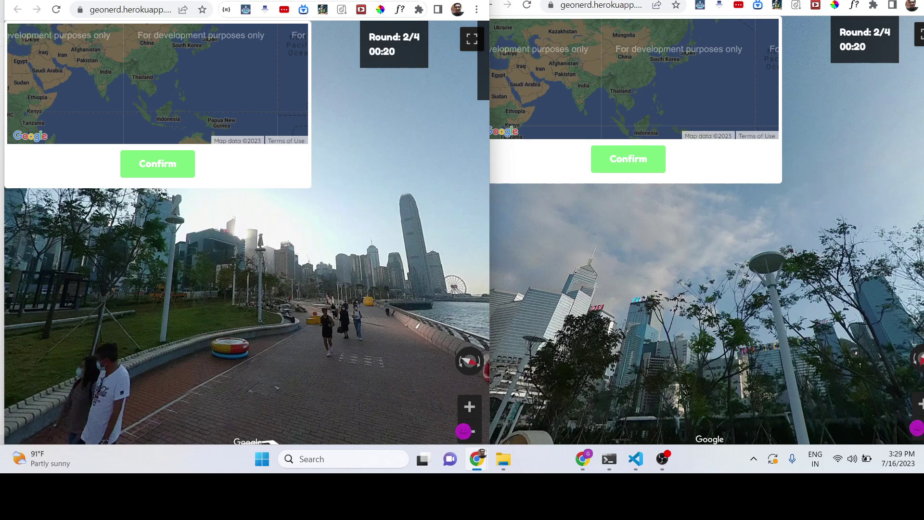
click(664, 461)
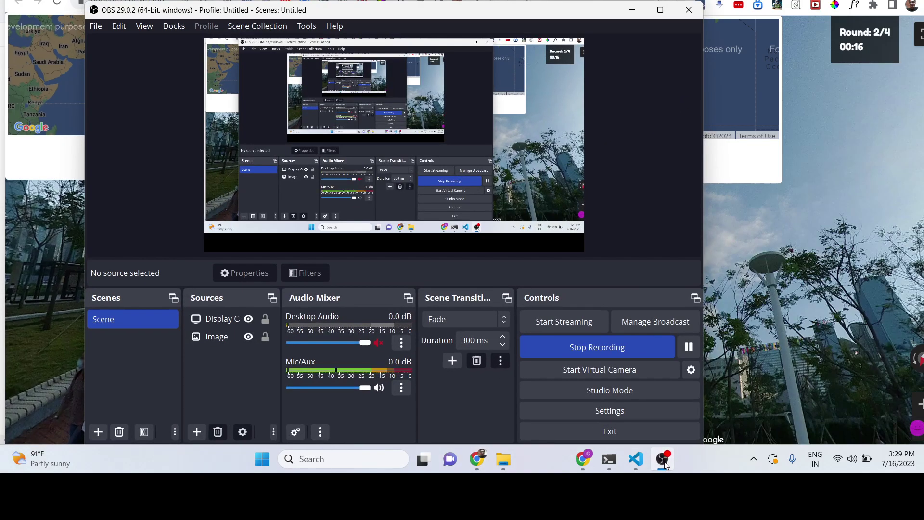
- In VS Code, close the socket search in index.html and open bootstrap.min.js, then gmap.js
click(663, 461)
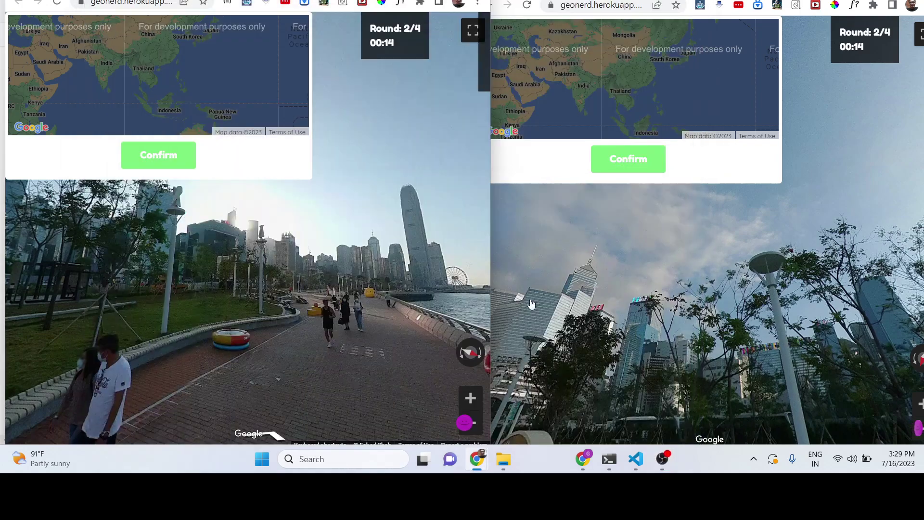
click(636, 458)
scroll(176, 238, up, 2)
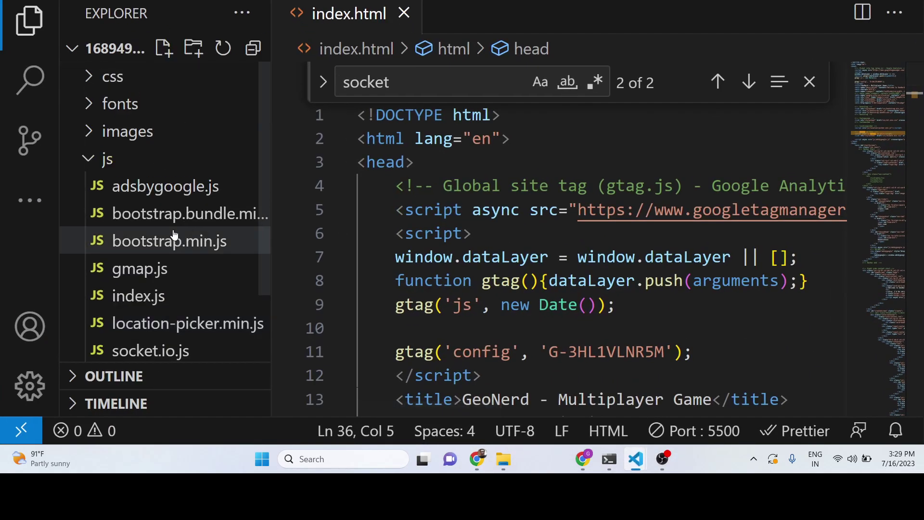
scroll(176, 212, down, 2)
scroll(178, 214, up, 2)
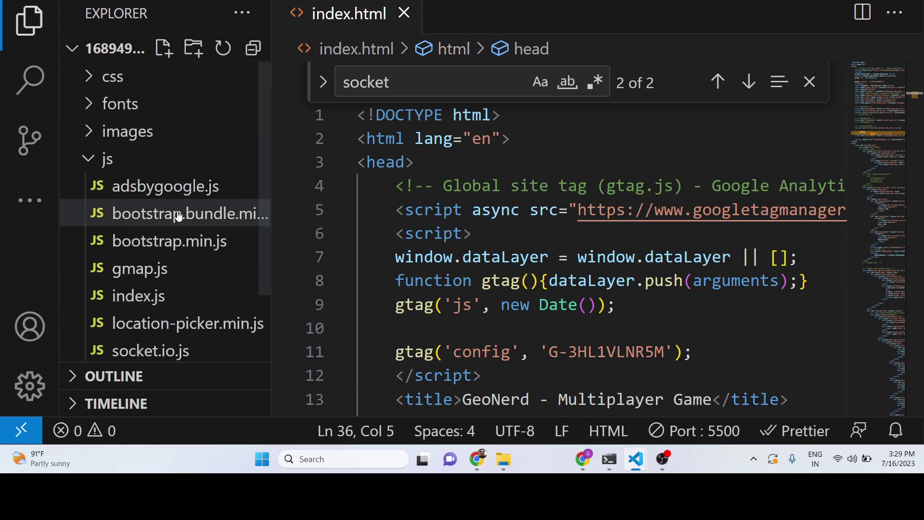
click(809, 81)
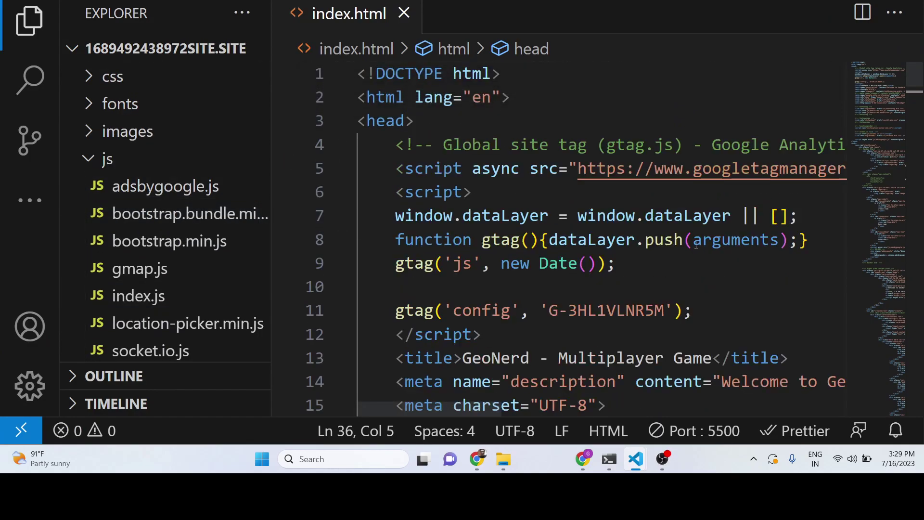
scroll(695, 245, down, 10)
scroll(695, 245, down, 10)
scroll(695, 245, down, 10)
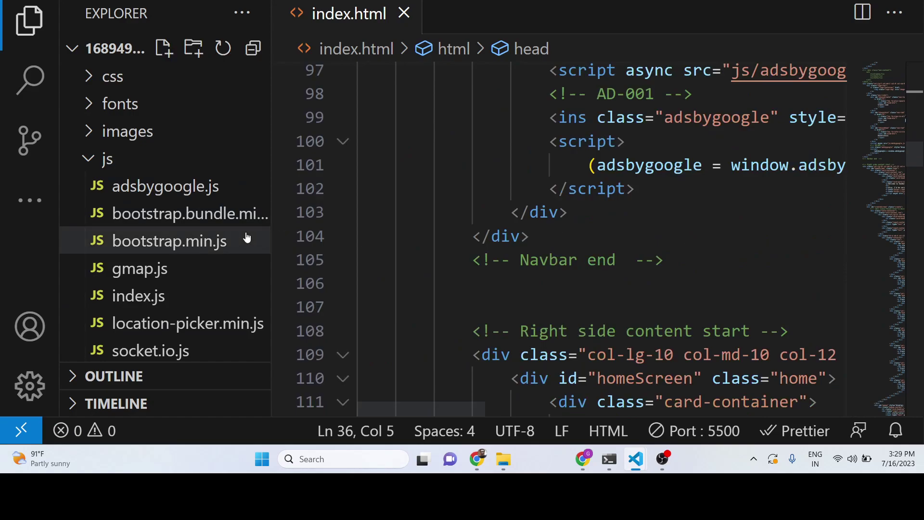
click(217, 244)
click(175, 271)
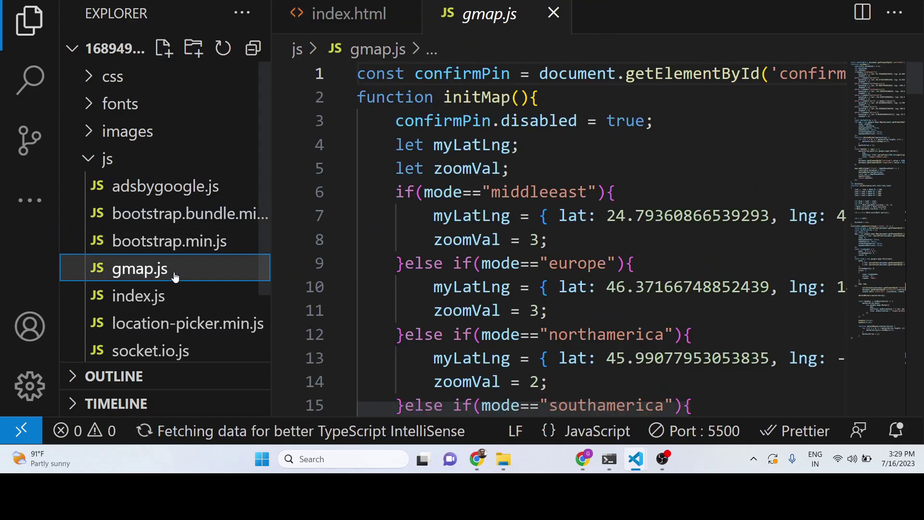
scroll(538, 249, down, 5)
scroll(539, 250, down, 10)
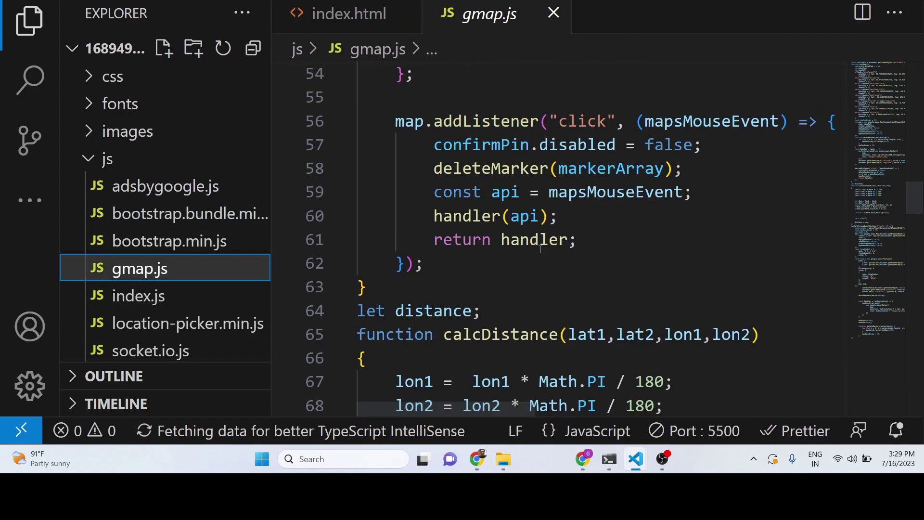
scroll(541, 251, down, 10)
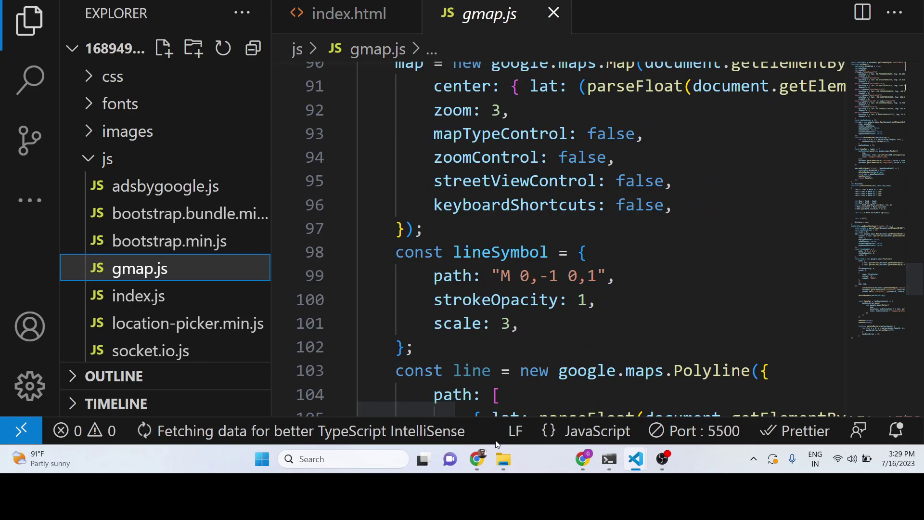
- Maximize Chrome, load google.com and search 'google cloud console' to reach its Welcome page
mouse_move(477, 460)
click(575, 390)
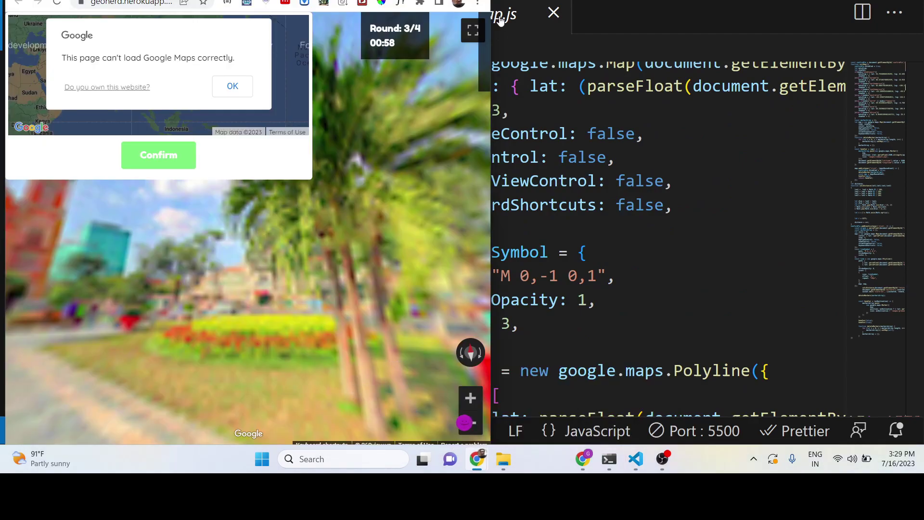
key(super+Up)
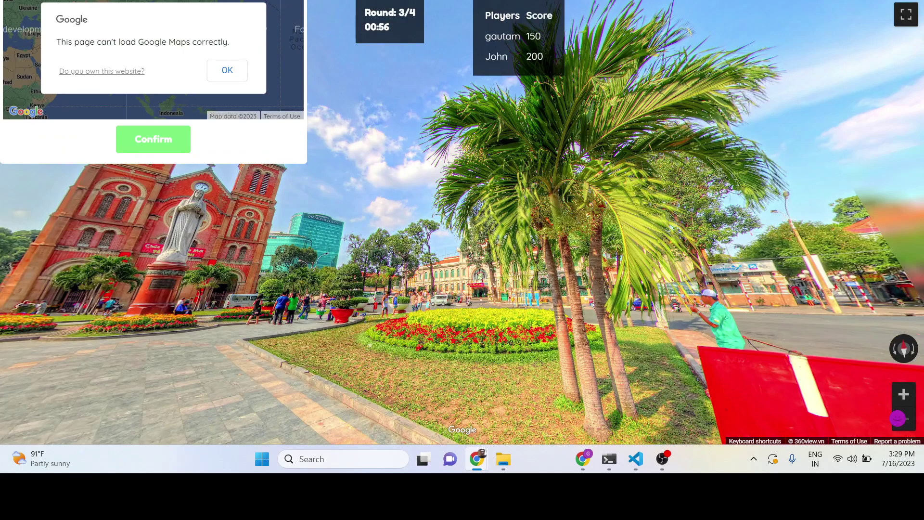
key(ctrl+l)
text(google.com)
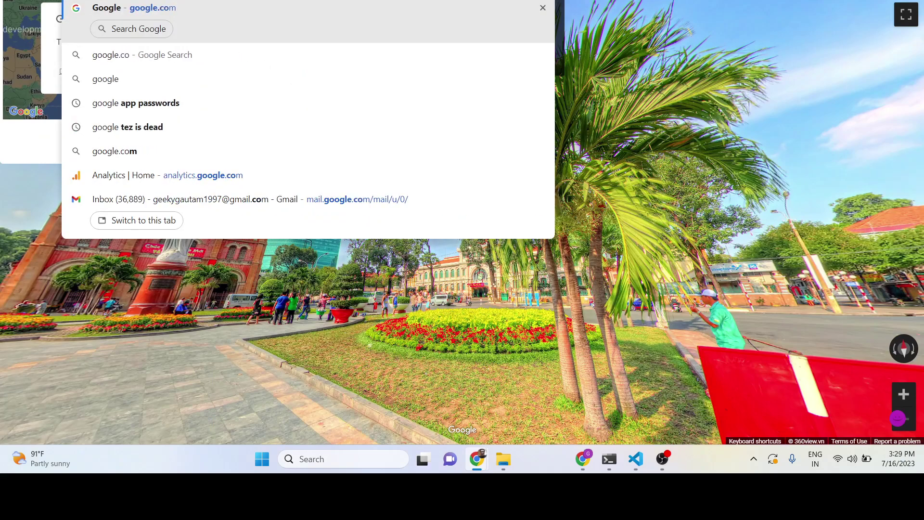
key(Return)
text(google clo)
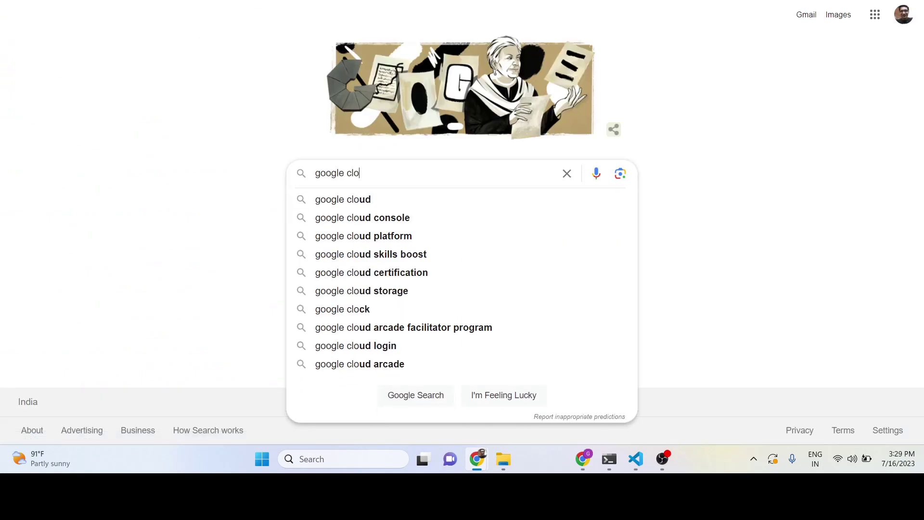
text(ud console)
key(Return)
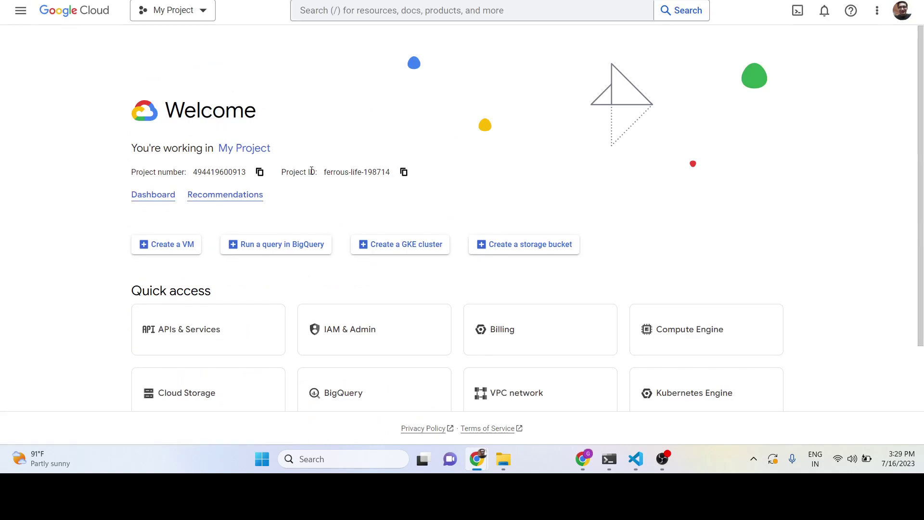
- Return to gmap.js, then open location-picker.min.js, socket.io.js and zwc.js in turn
click(635, 459)
scroll(521, 303, up, 8)
scroll(522, 302, up, 8)
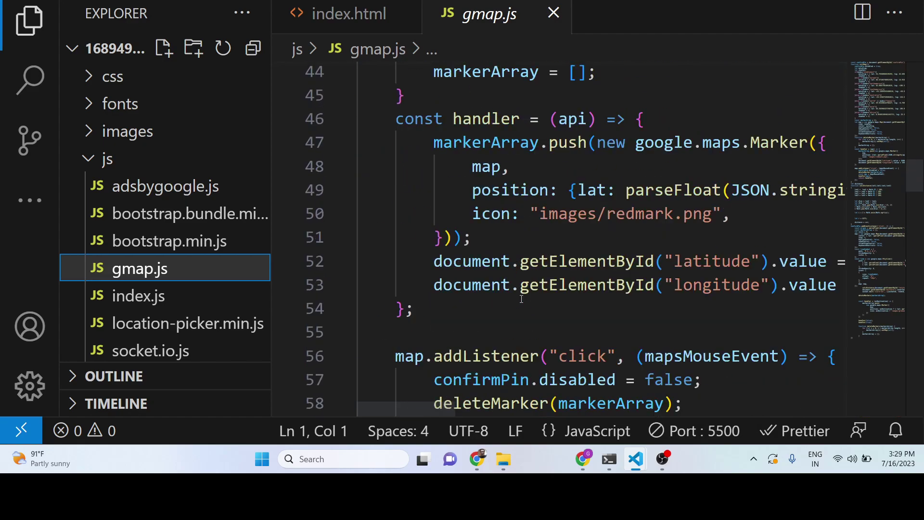
scroll(521, 302, up, 7)
scroll(524, 300, down, 4)
scroll(528, 301, down, 3)
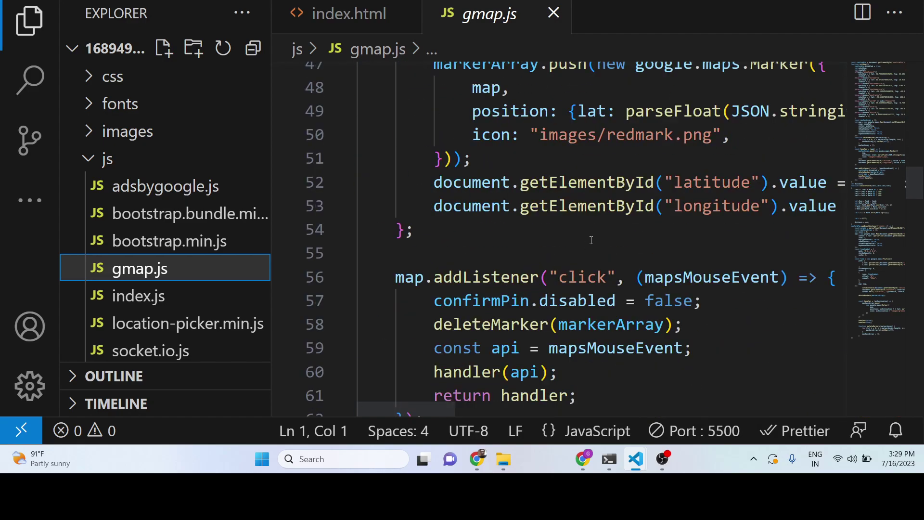
scroll(590, 240, up, 5)
scroll(591, 241, up, 5)
scroll(590, 240, up, 5)
scroll(591, 241, down, 2)
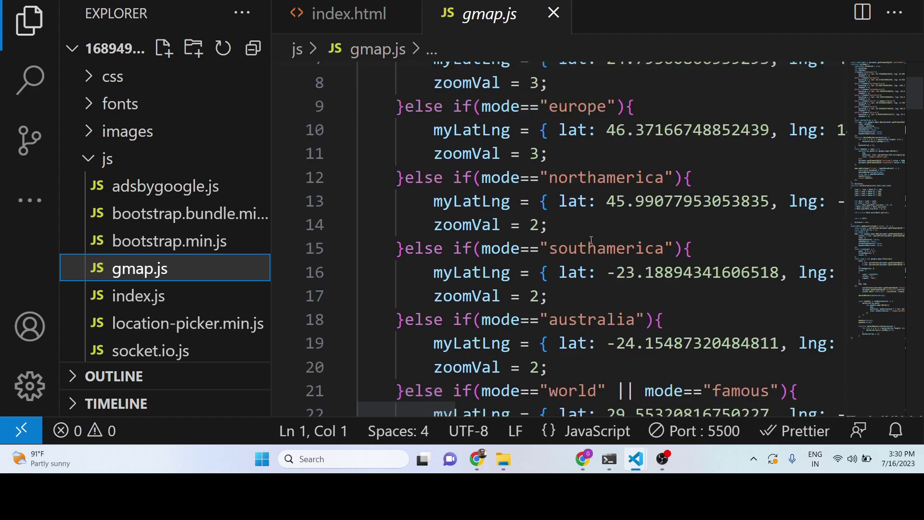
scroll(591, 240, down, 9)
scroll(590, 240, down, 7)
scroll(591, 240, down, 4)
scroll(591, 239, up, 7)
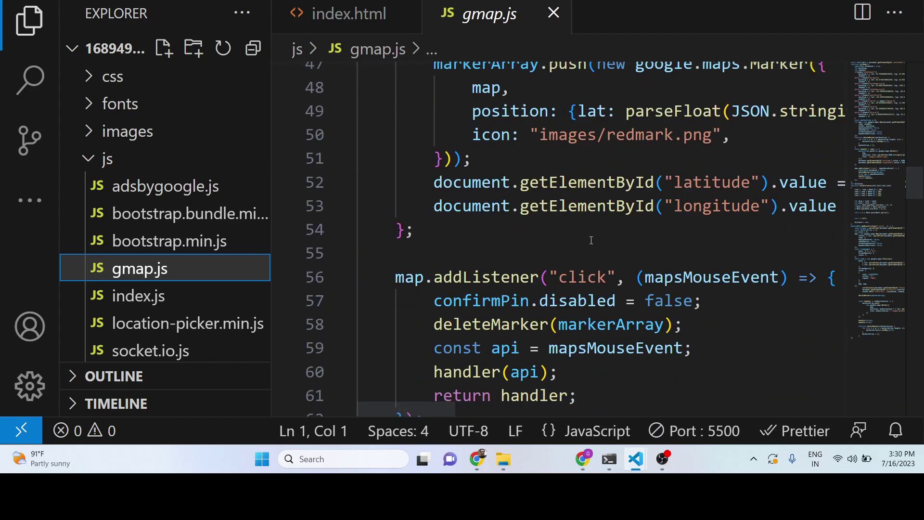
scroll(591, 240, down, 6)
scroll(591, 239, up, 4)
scroll(591, 239, down, 10)
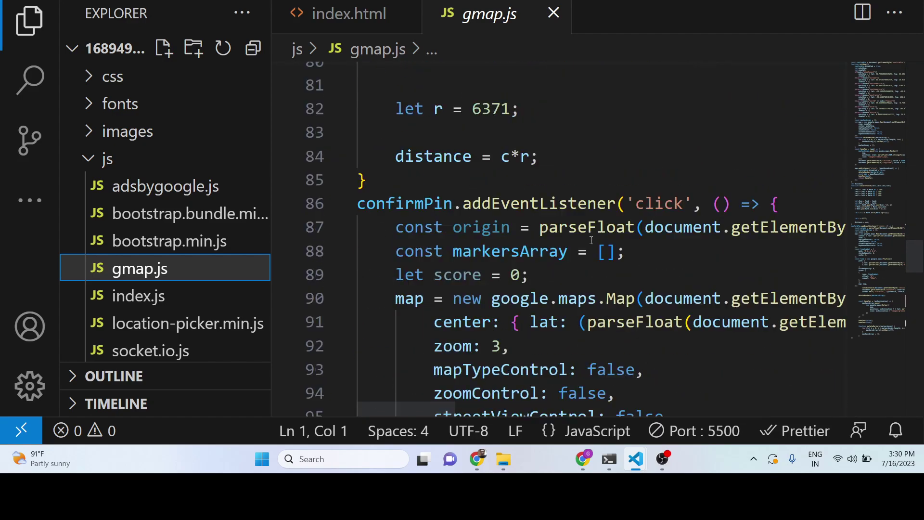
scroll(591, 240, down, 4)
scroll(206, 281, down, 2)
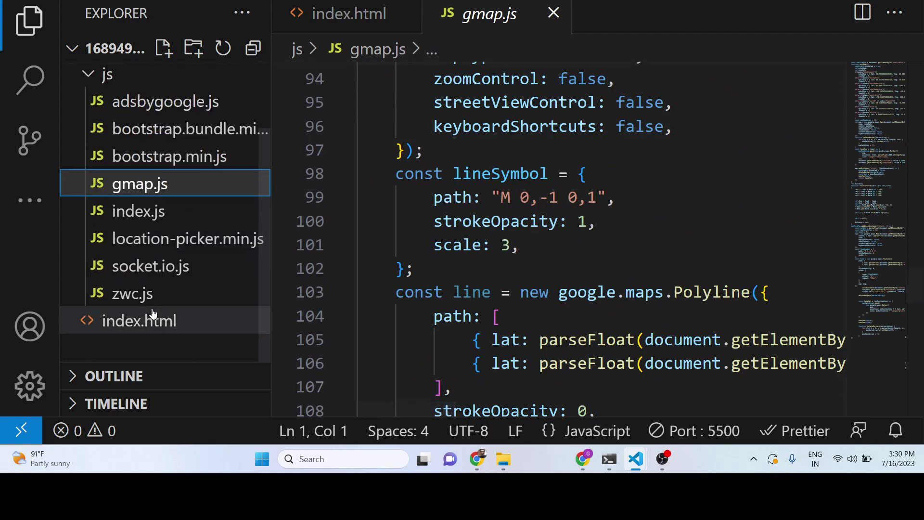
click(183, 244)
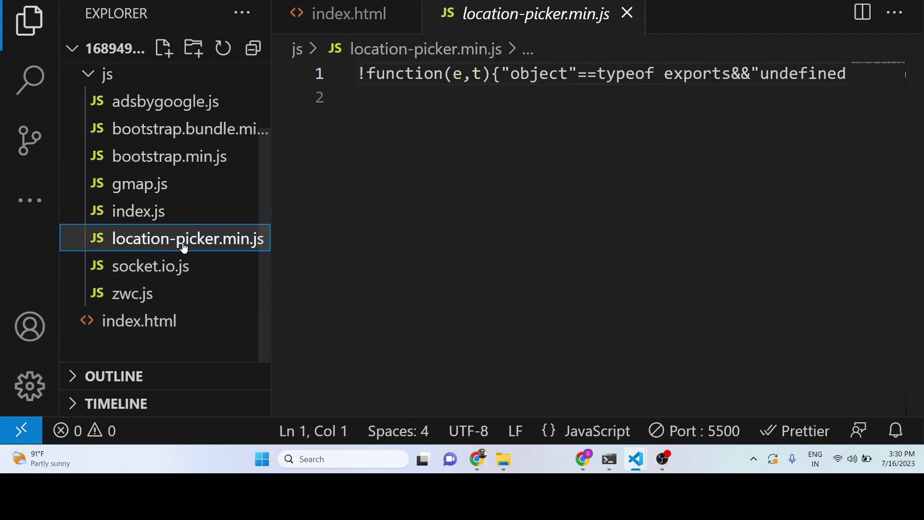
click(181, 266)
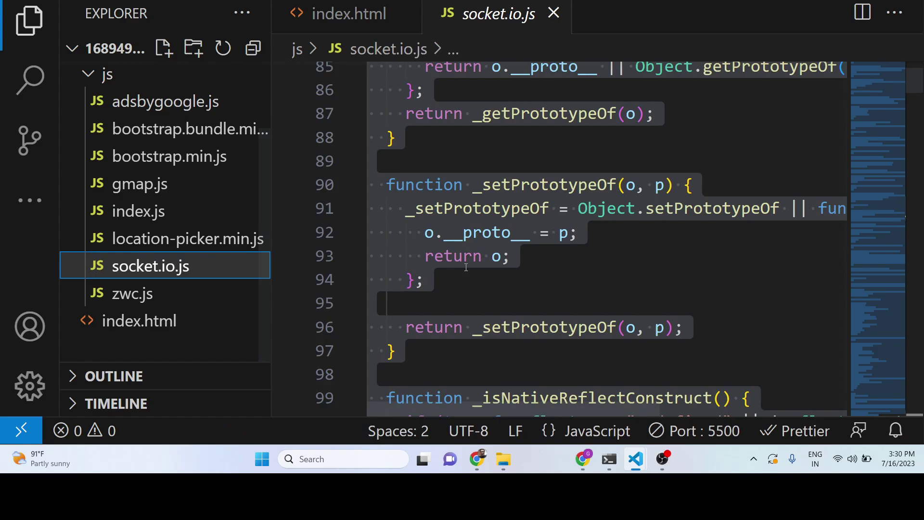
scroll(466, 268, up, 8)
scroll(466, 268, up, 12)
scroll(465, 267, up, 2)
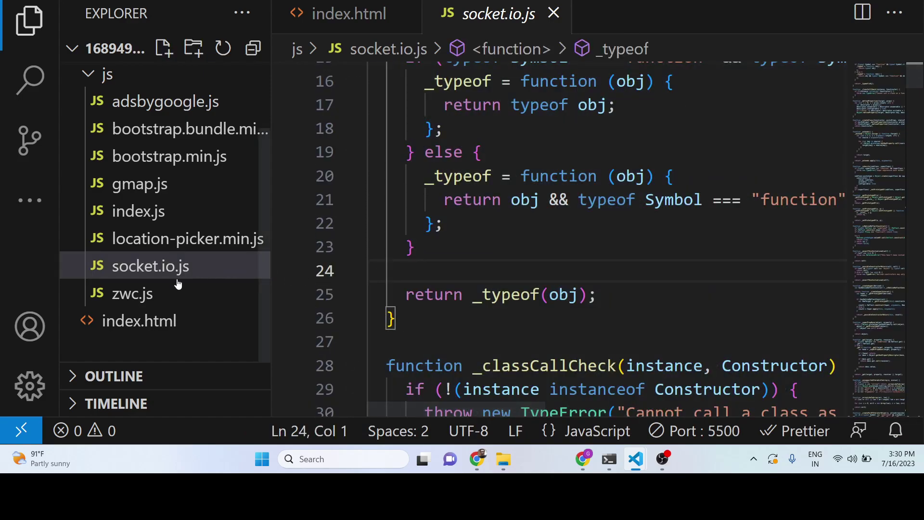
click(145, 294)
scroll(454, 307, down, 2)
scroll(454, 307, down, 5)
scroll(454, 307, down, 5)
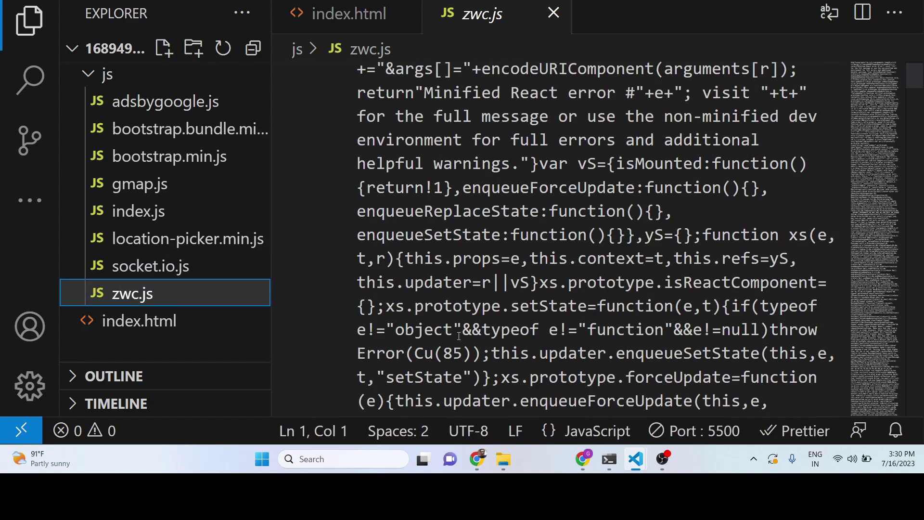
- Bring the Google Cloud console Welcome page for My Project forward from the taskbar
click(405, 397)
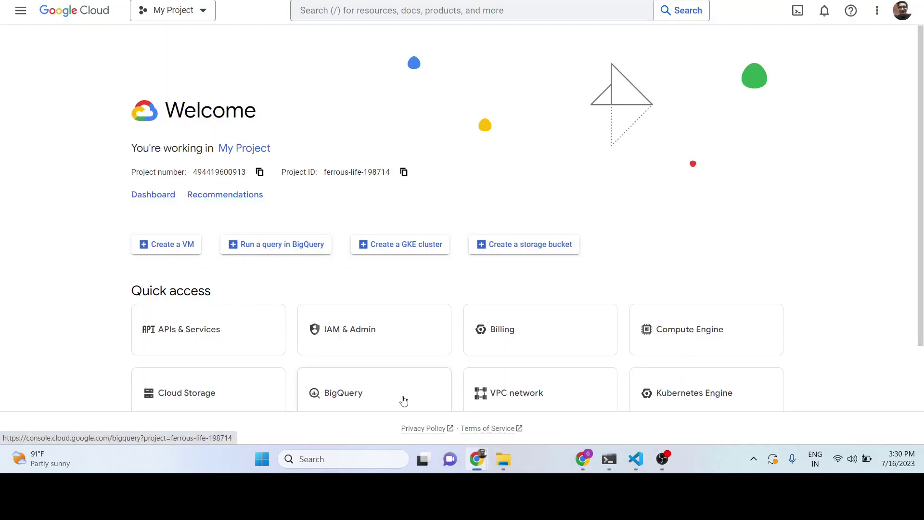